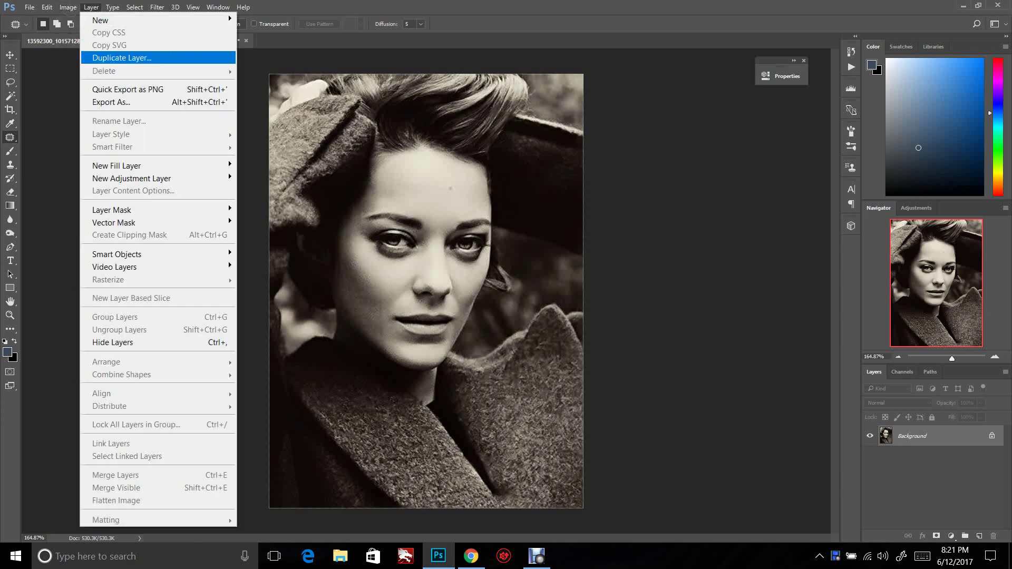
Desaturate the portrait photo on the Background layer to black and white
mouse_move(89, 39)
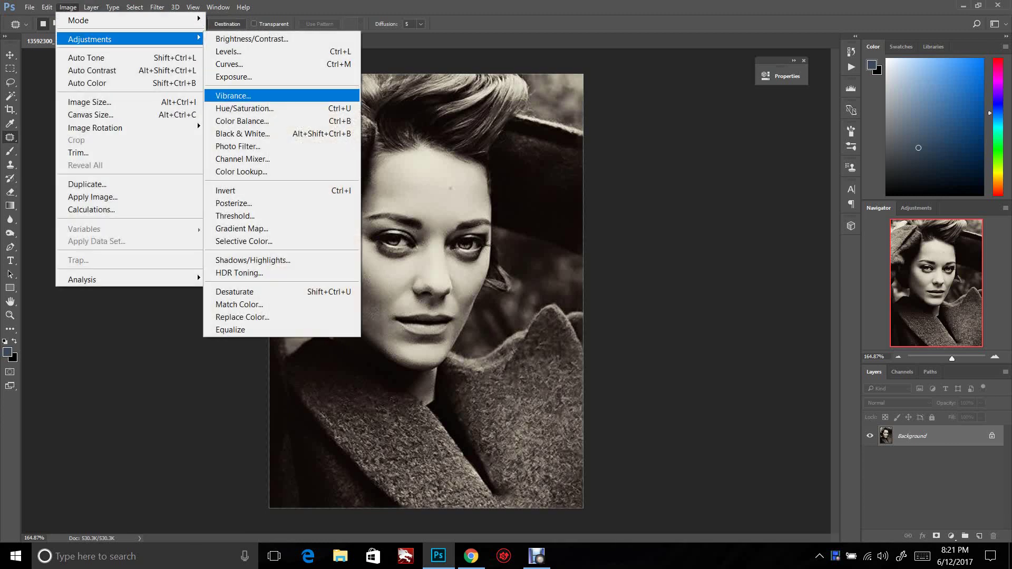
click(234, 291)
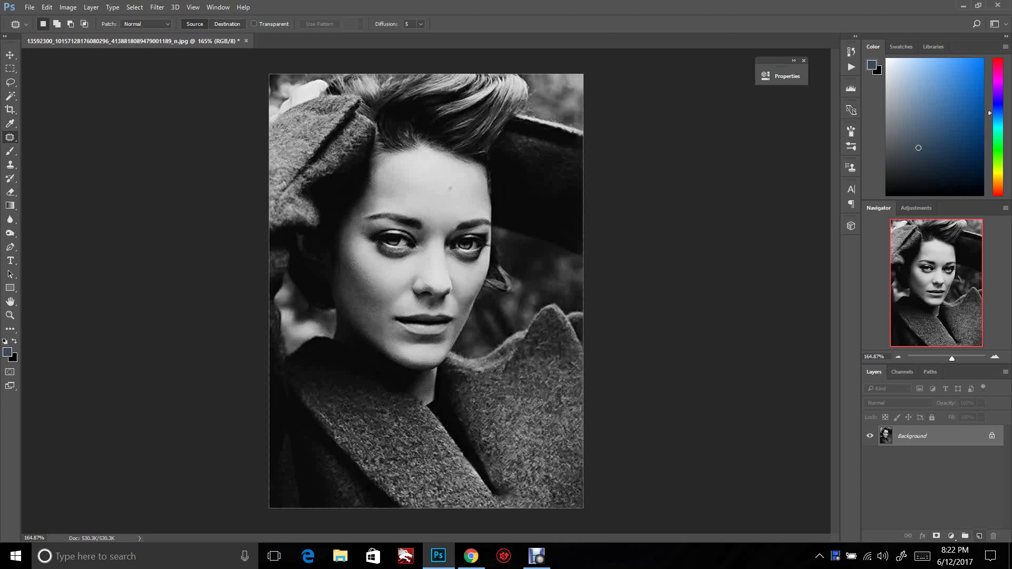
Add a new layer above the Background and set its blending mode to Soft Light
click(979, 536)
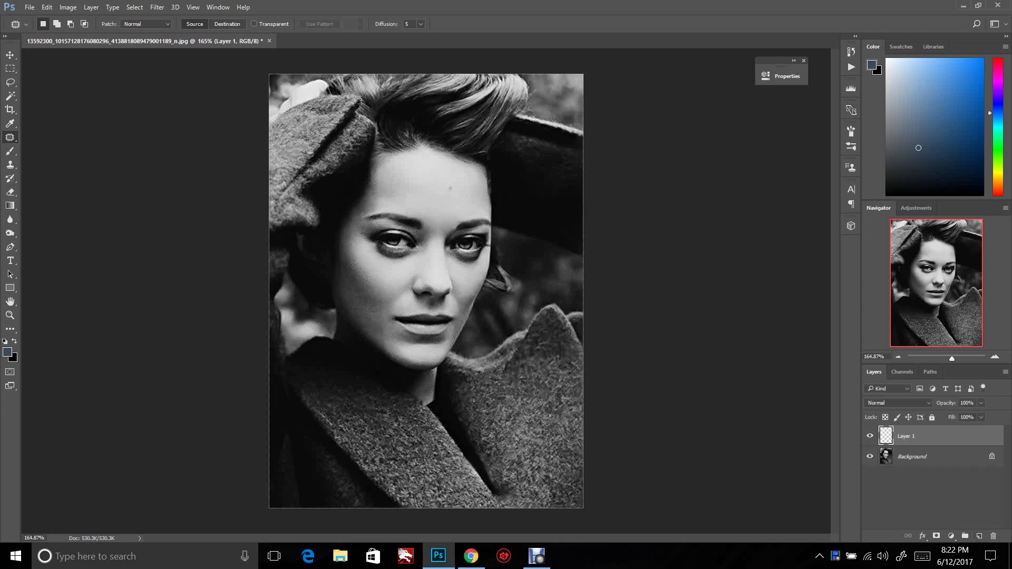
click(897, 402)
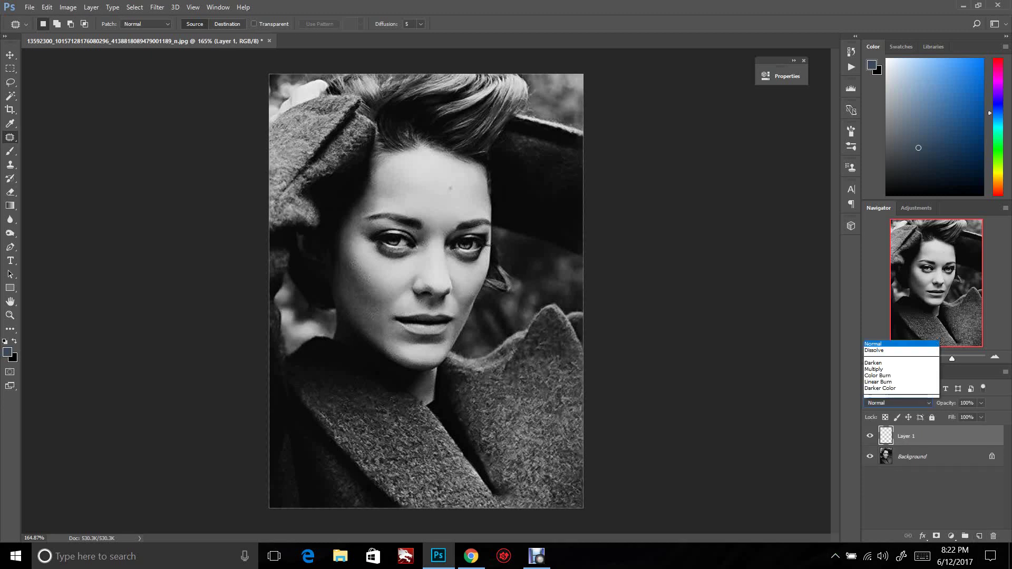
key(Up)
key(Up)
key(Up)
key(Up)
key(Up)
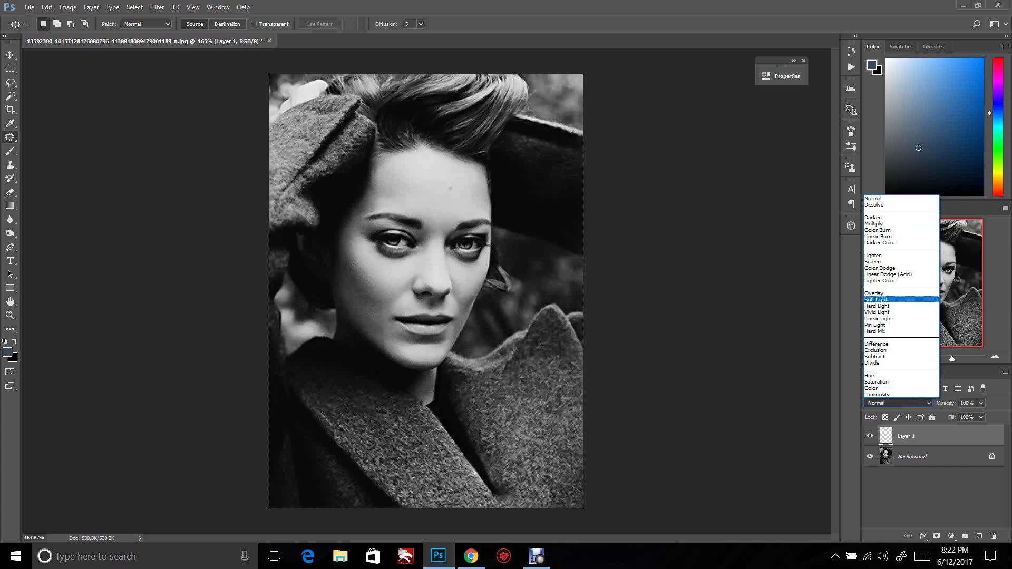
key(Return)
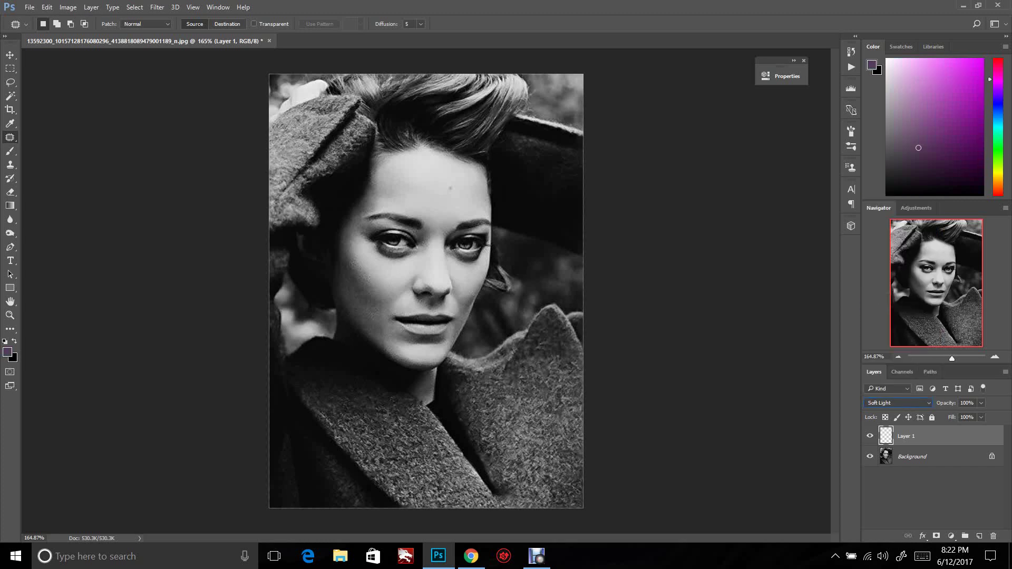
Choose a bright magenta foreground colour and paint over the woman's entire coat on Layer 1 with the Brush tool
click(976, 63)
key(b)
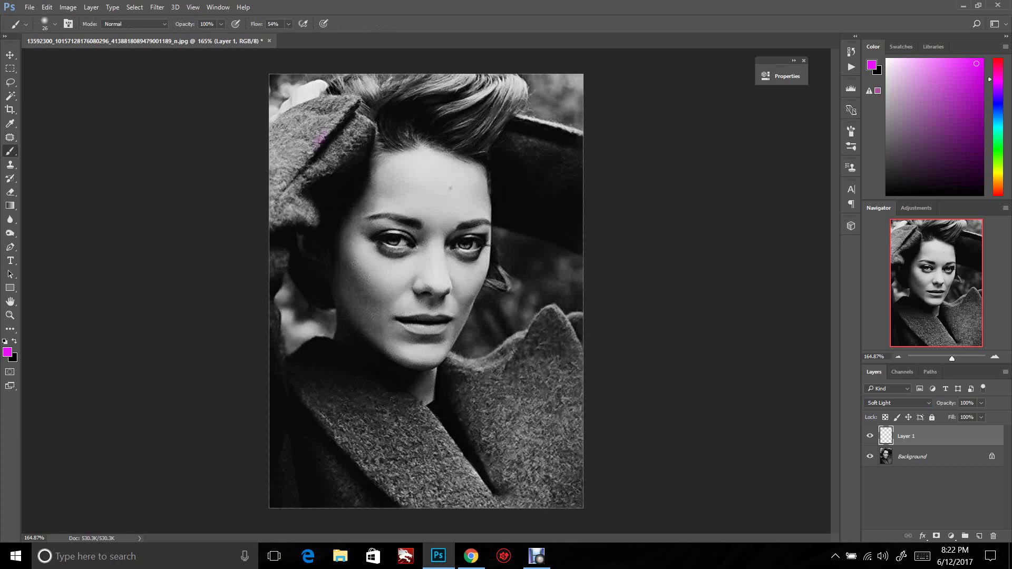
mouse_move(321, 138)
mouse_down()
mouse_move(273, 194)
mouse_move(278, 150)
mouse_up()
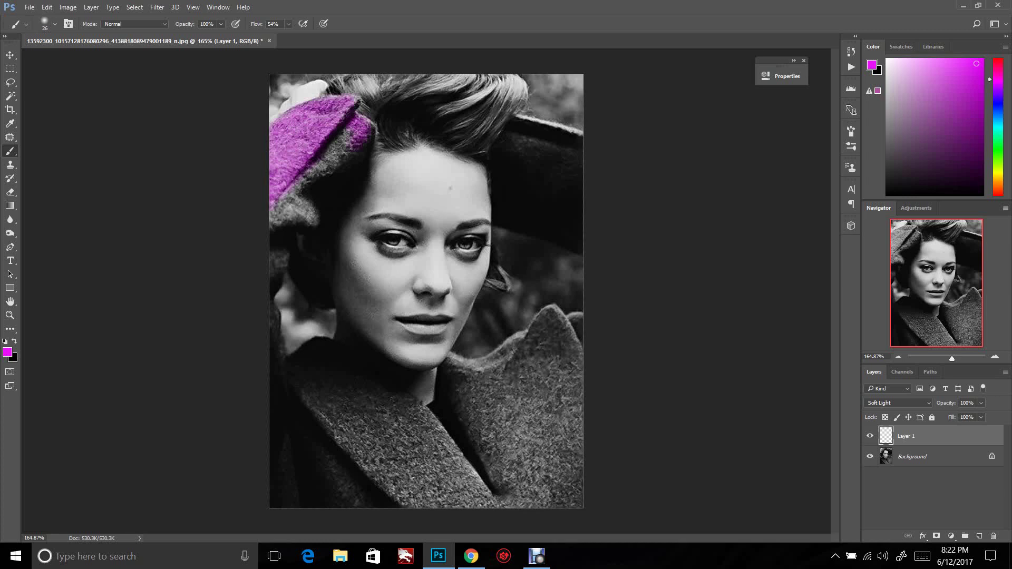
drag(345, 138, 277, 216)
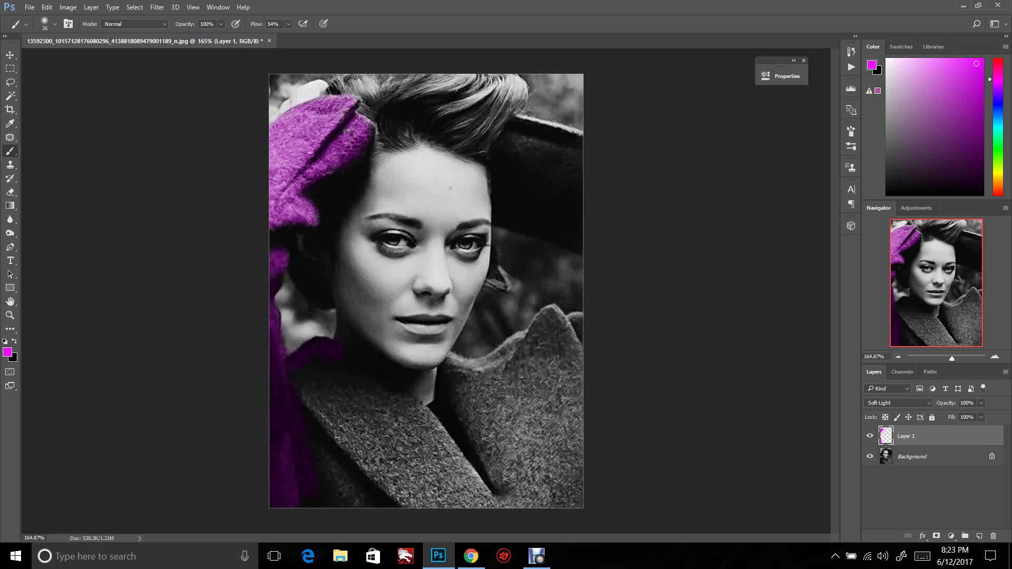
mouse_move(372, 376)
mouse_down()
mouse_move(454, 448)
mouse_move(489, 505)
mouse_up()
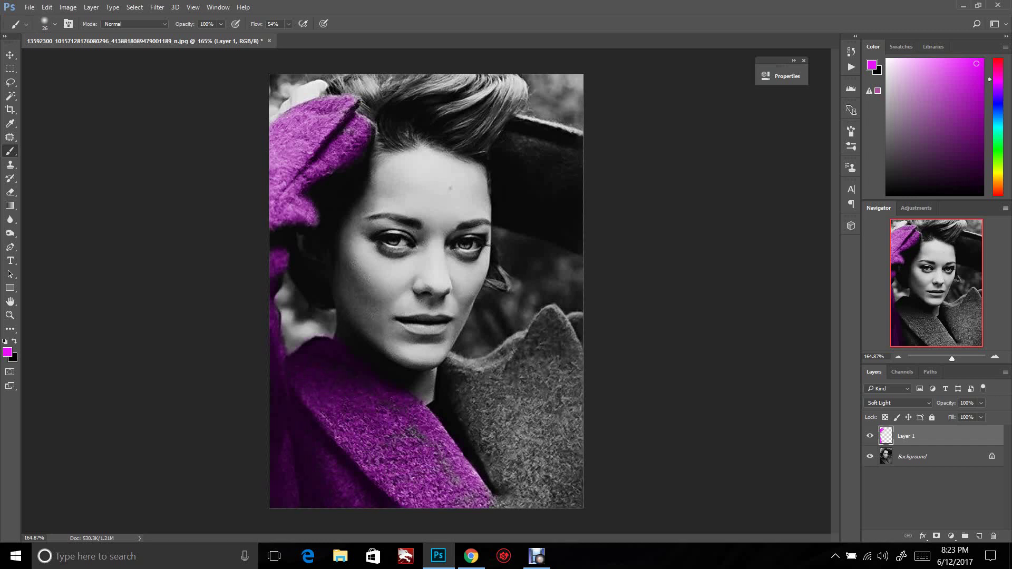
drag(412, 431, 455, 474)
mouse_move(451, 360)
mouse_down()
mouse_move(484, 364)
mouse_move(505, 354)
mouse_up()
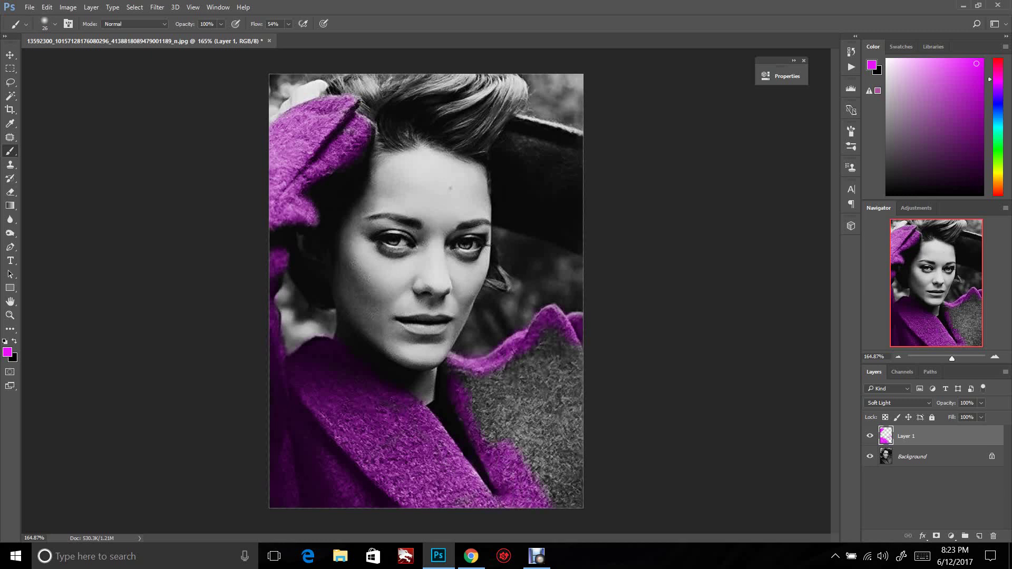
drag(563, 417, 568, 371)
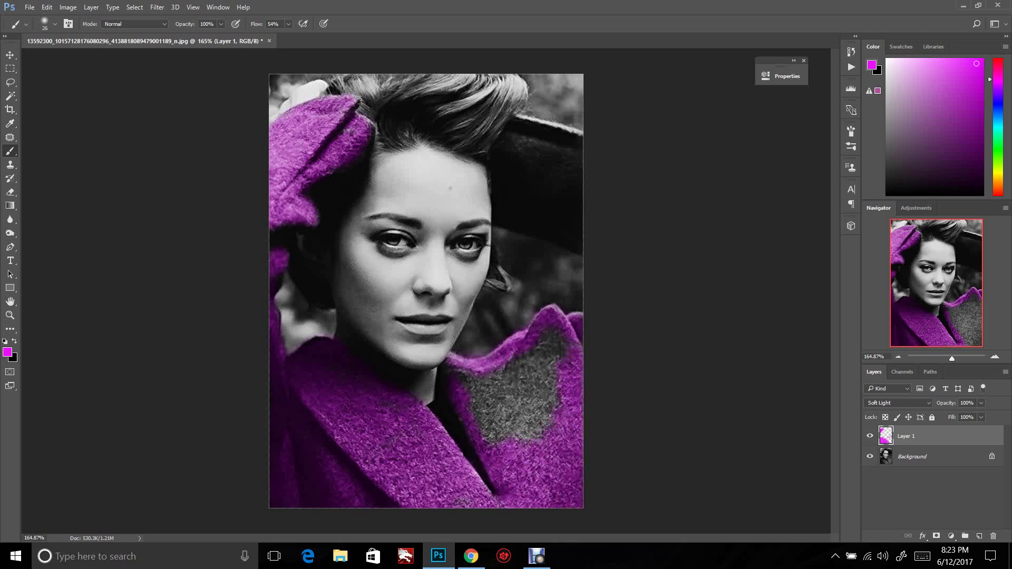
drag(545, 404, 543, 350)
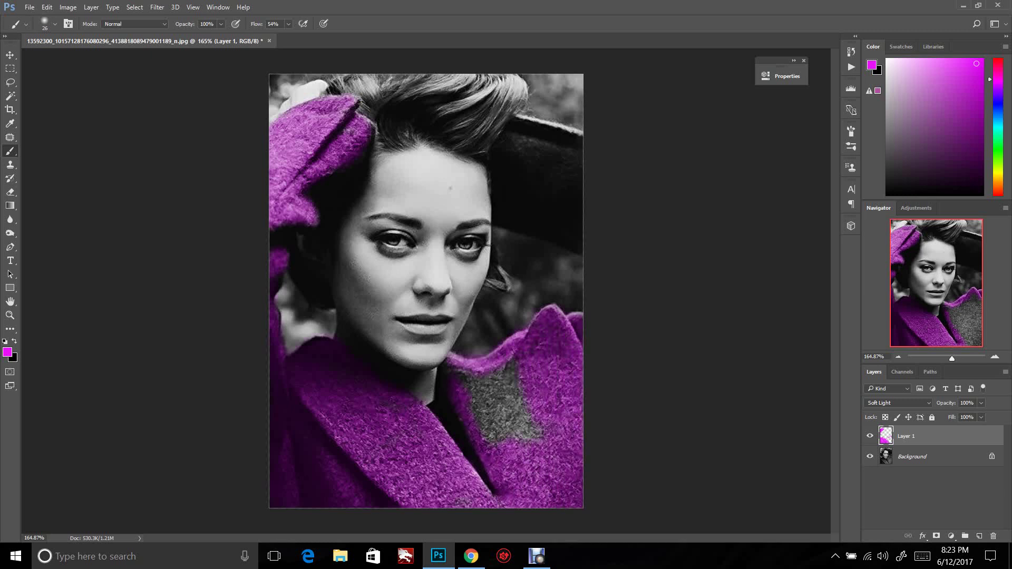
drag(530, 440, 527, 368)
drag(512, 436, 492, 375)
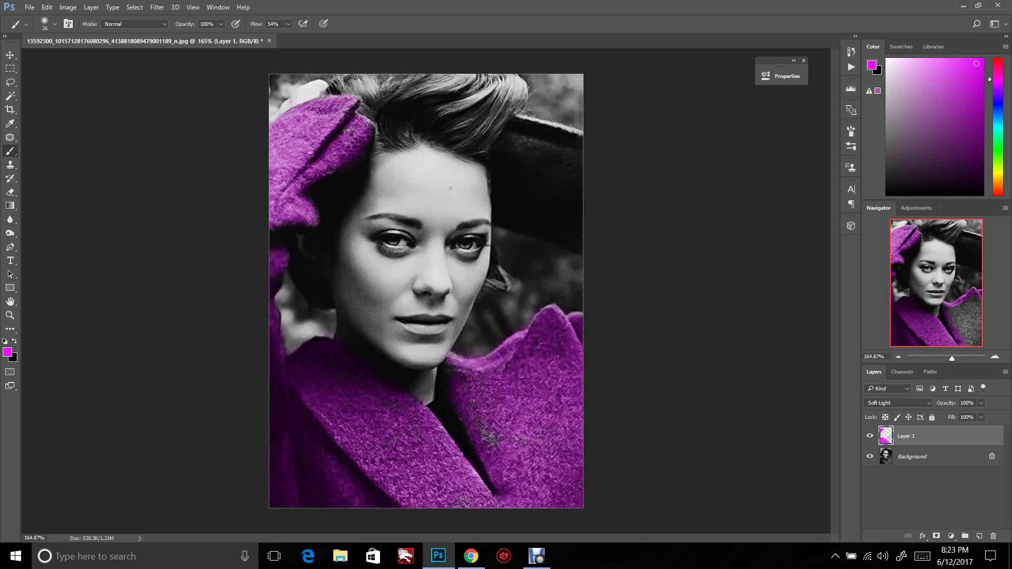
drag(478, 419, 492, 442)
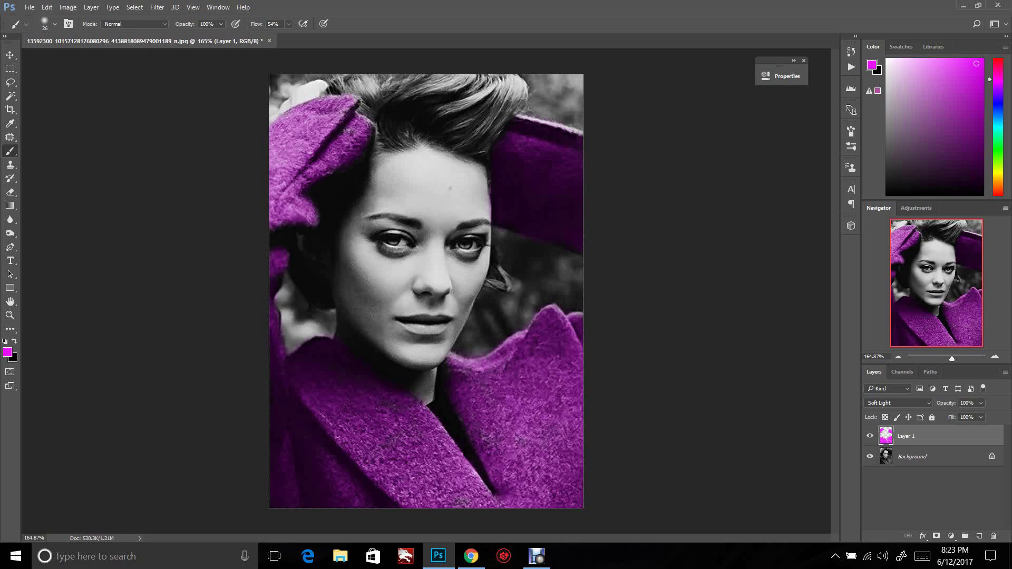
Start a Hue/Saturation adjustment on Layer 1 and set the hue to -82 so the coat turns blue
click(68, 7)
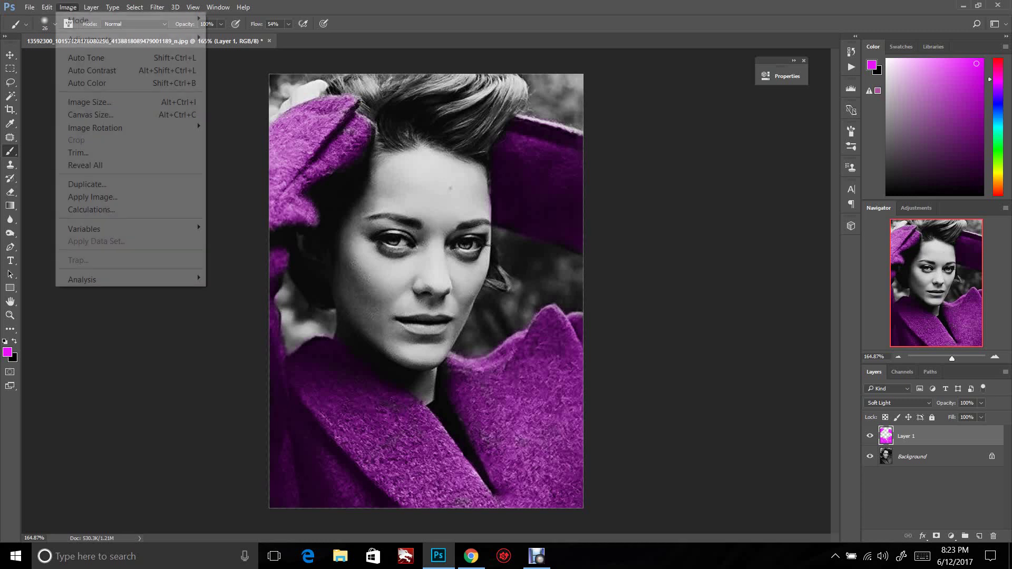
mouse_move(90, 39)
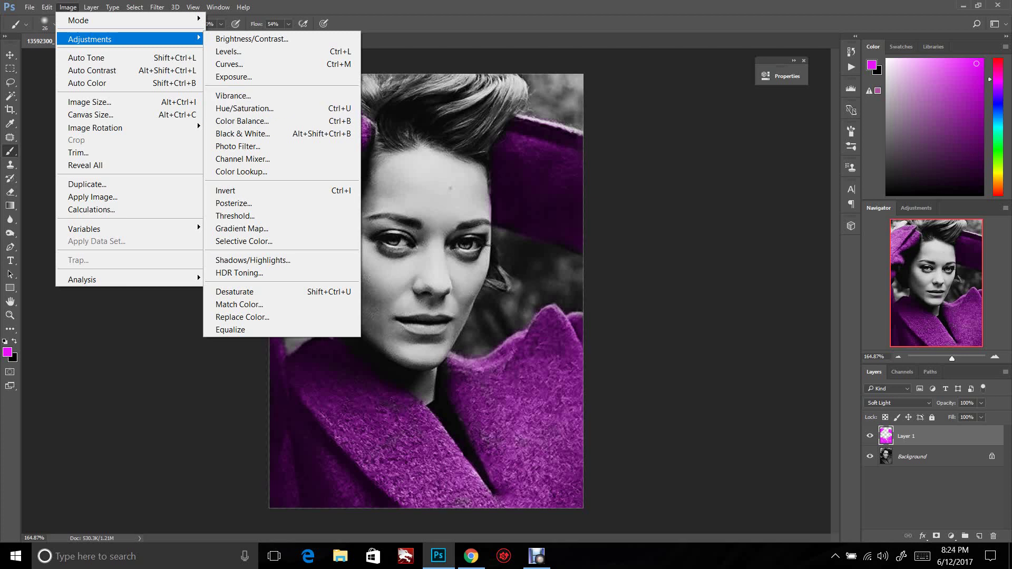
click(245, 109)
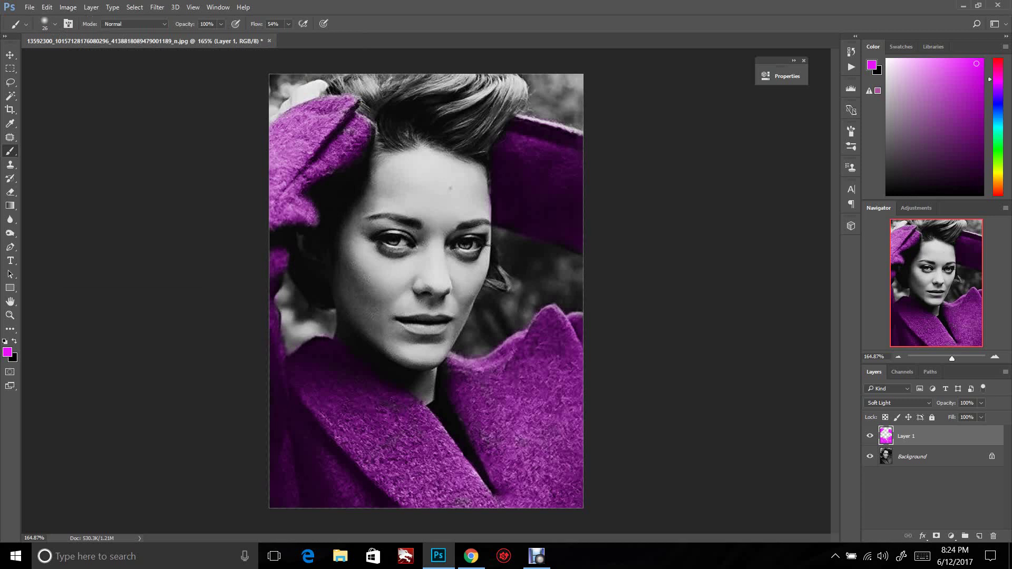
key(ctrl+u)
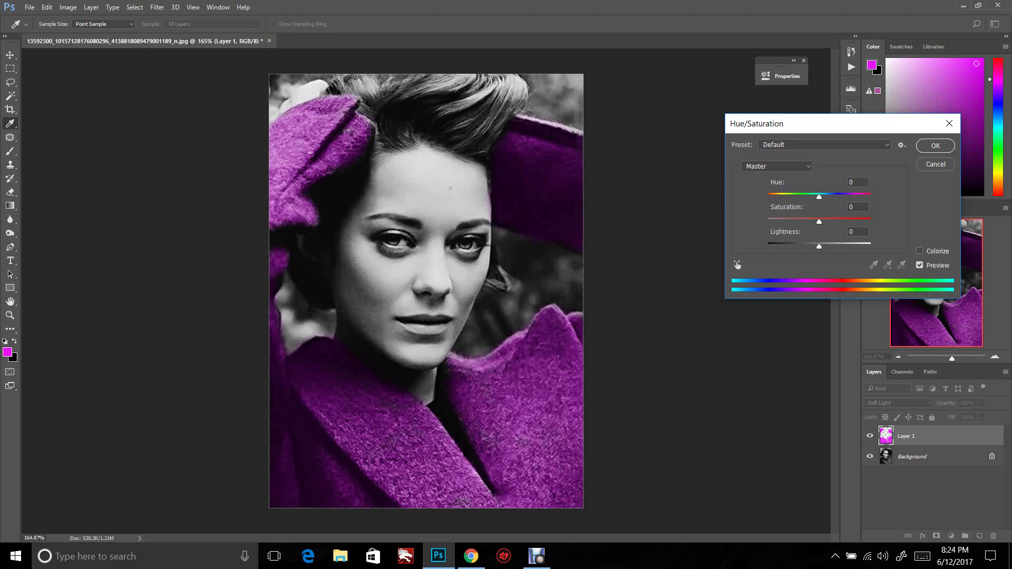
drag(819, 196, 768, 197)
key(Up)
key(Up)
key(Up)
key(Up)
key(Up)
key(Up)
key(Up)
key(Up)
key(Up)
key(Up)
key(Up)
key(Up)
key(Up)
key(Up)
key(Up)
key(Up)
key(Up)
key(Up)
key(Up)
key(Up)
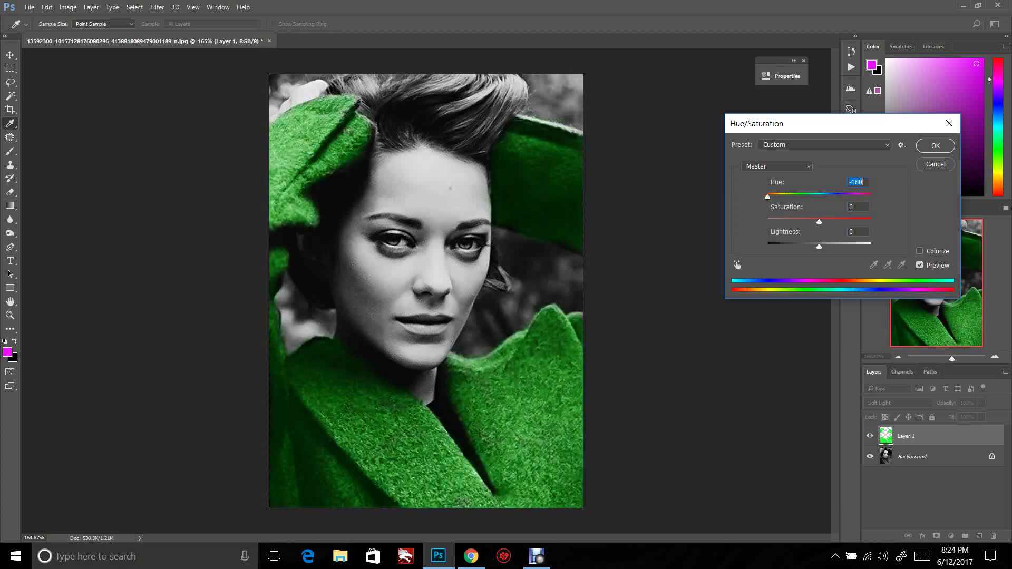
key(shift+Up)
key(shift+Up)
key(shift+Up)
key(shift+Up)
key(shift+Up)
key(shift+Up)
key(shift+Up)
key(shift+Up)
key(shift+Up)
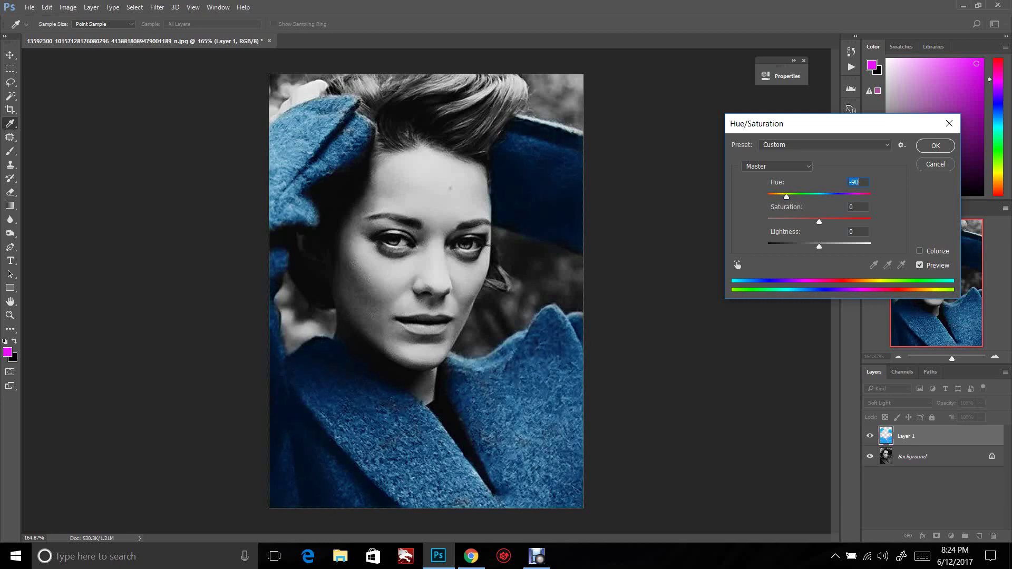
key(shift+Up)
Set the coat colour's saturation to -51 in the Hue/Saturation adjustment
key(Tab)
key(shift+Up)
key(shift+Up)
key(shift+Up)
key(shift+Up)
key(shift+Up)
key(shift+Up)
key(shift+Up)
key(shift+Up)
key(shift+Up)
key(shift+Up)
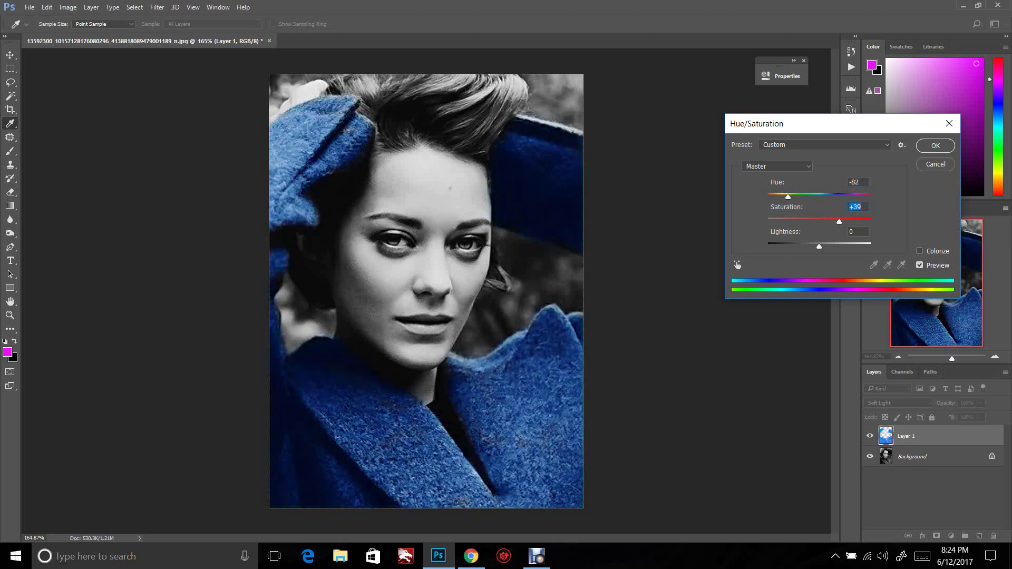
drag(870, 222, 801, 222)
key(Down)
key(Down)
key(Down)
key(Down)
key(Down)
key(Down)
key(Down)
key(Down)
key(Down)
key(Down)
key(Down)
key(Down)
key(Down)
key(Down)
key(Down)
key(Down)
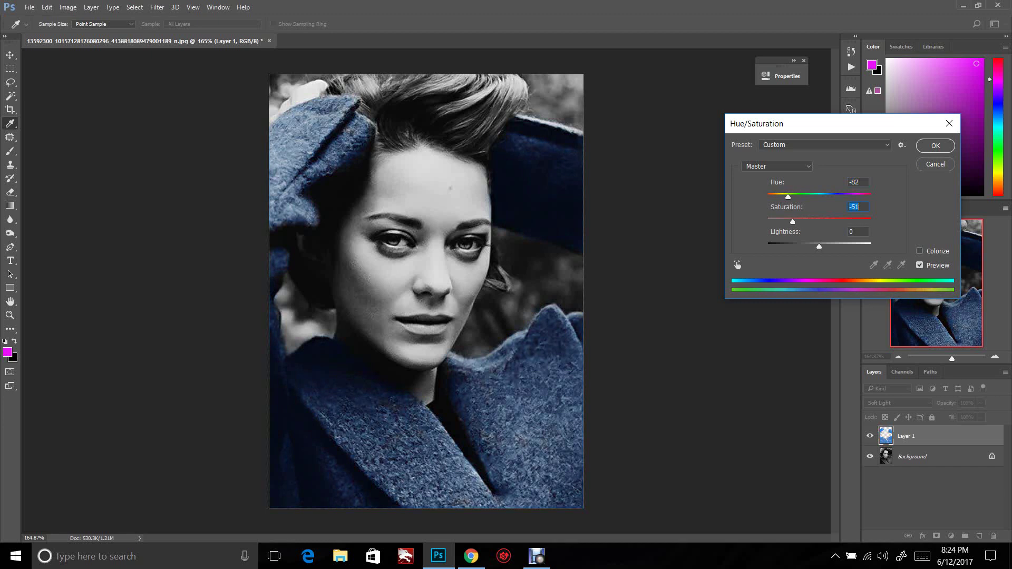
Lower the coat colour's lightness to about -44 and apply the Hue/Saturation adjustment
key(Tab)
key(shift+Down)
key(shift+Down)
key(shift+Down)
key(shift+Down)
key(Down)
key(Down)
key(Down)
key(Down)
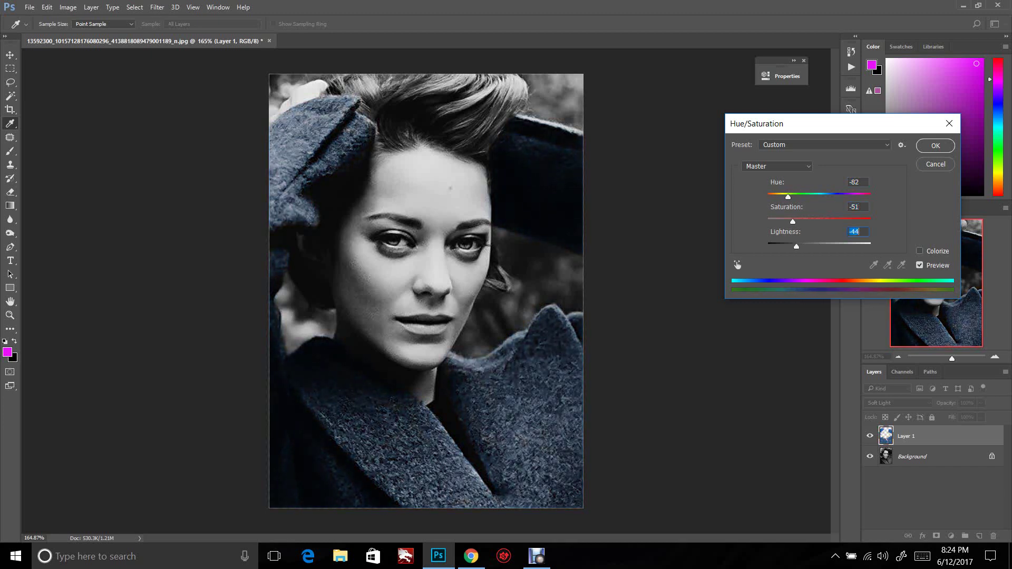
key(Up)
key(Up)
key(Up)
key(Down)
key(Down)
key(Return)
Add another layer above Layer 1 for the hair, set its blending mode to Soft Light, and use the Brush tool
key(b)
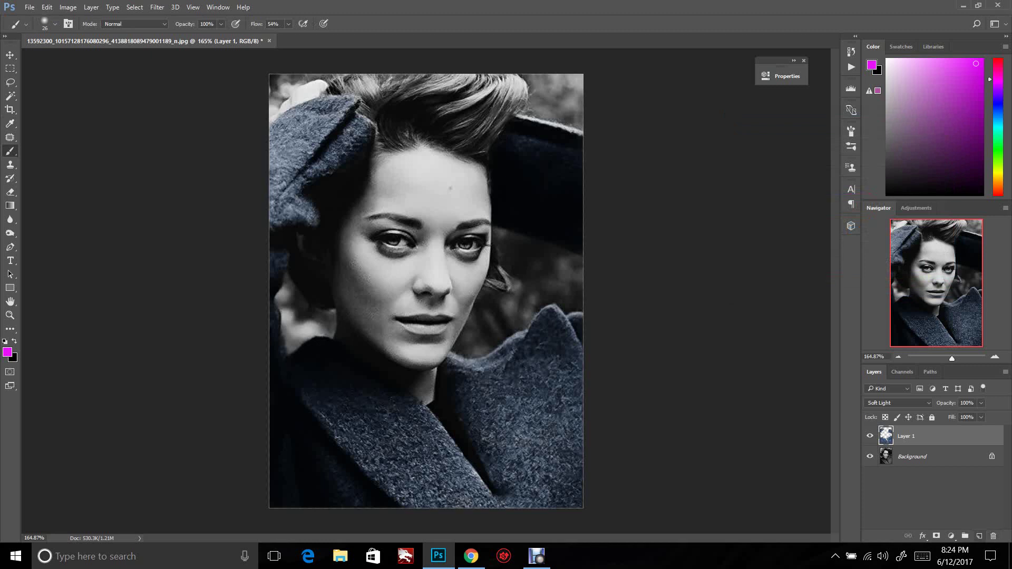
click(978, 536)
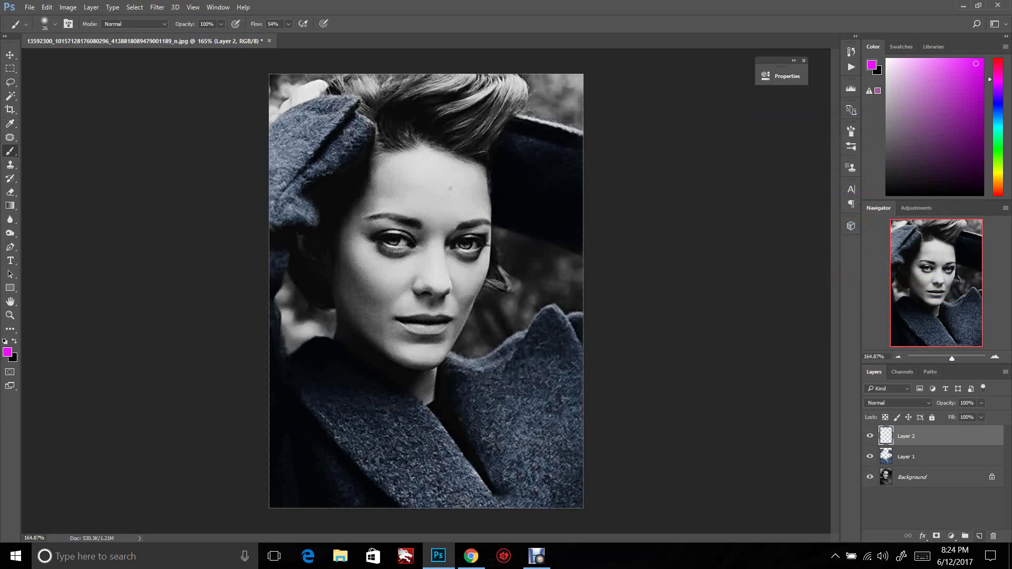
click(897, 402)
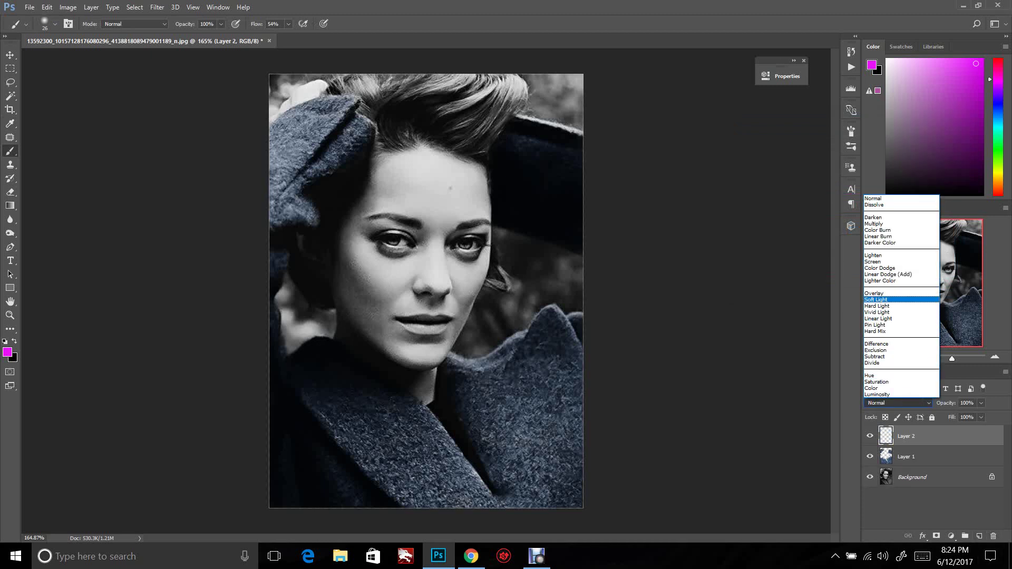
click(890, 298)
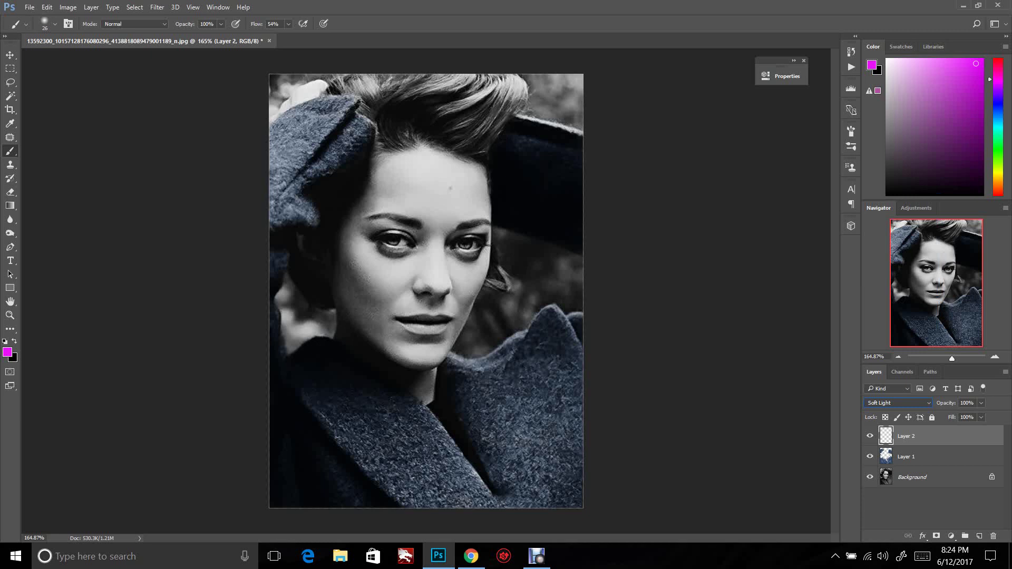
Paint the hair on top of the head magenta on Layer 2 with a 26 px brush at 0% hardness
right_click(471, 150)
click(568, 188)
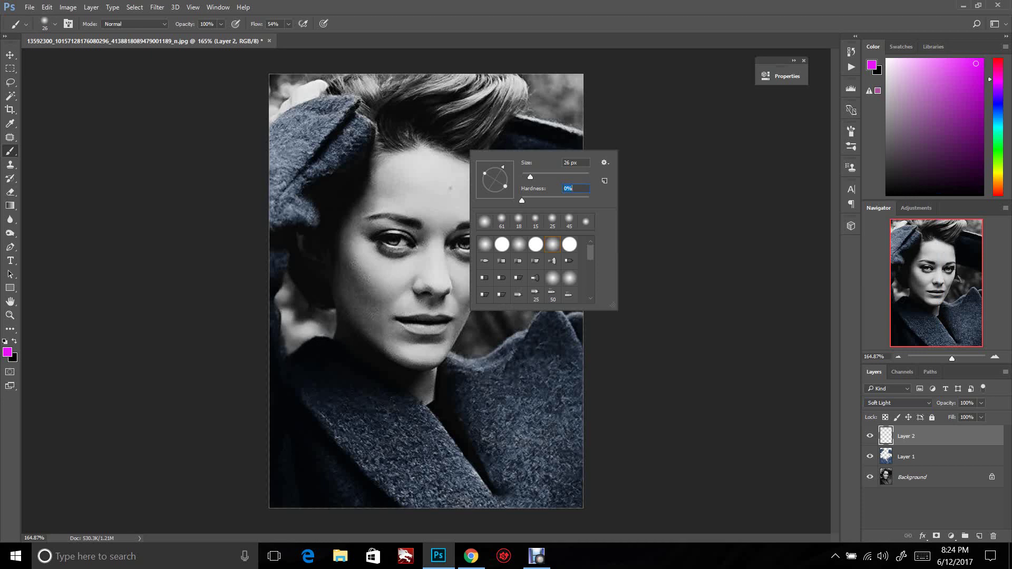
key(Return)
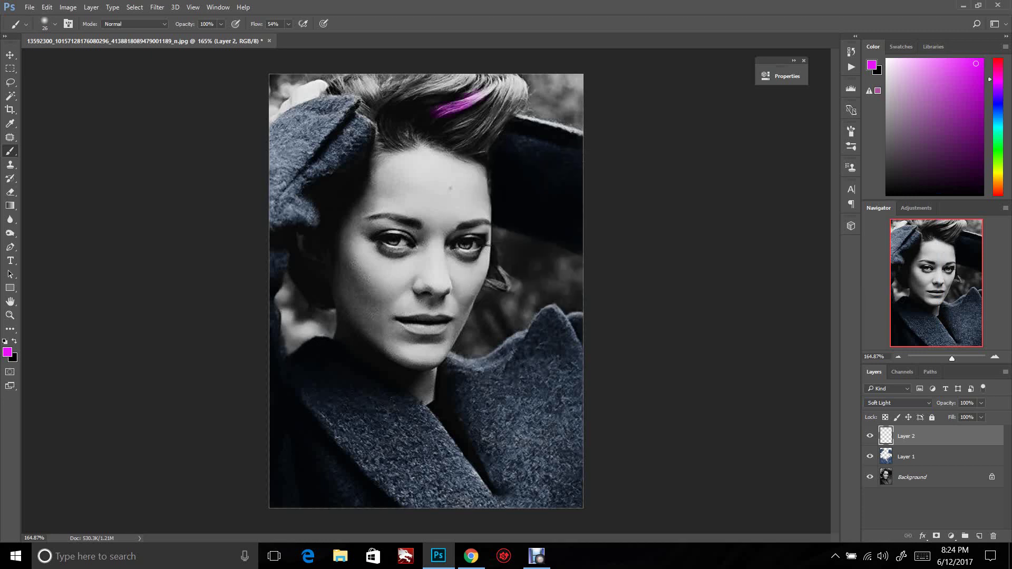
mouse_move(485, 94)
mouse_down()
mouse_move(405, 89)
mouse_move(475, 80)
mouse_up()
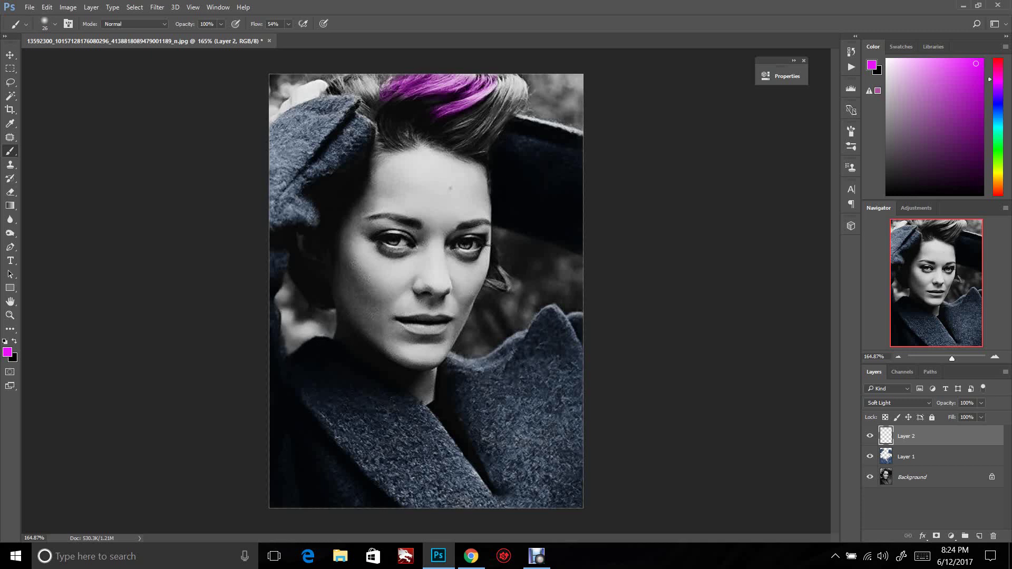
drag(385, 99, 388, 128)
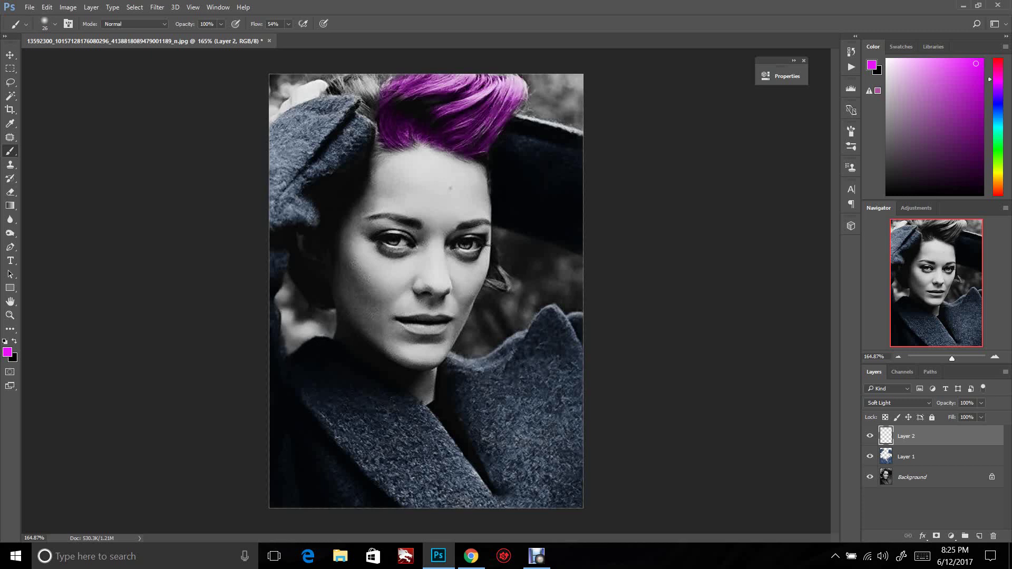
drag(364, 82, 371, 110)
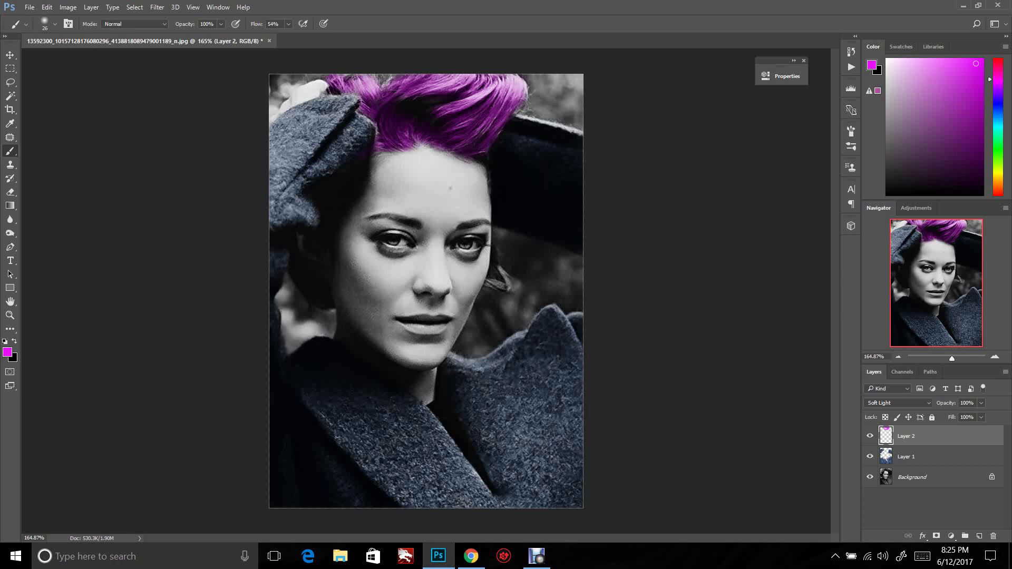
Reduce the brush size to 18 px and paint the lower hair on both sides of the face magenta
right_click(538, 300)
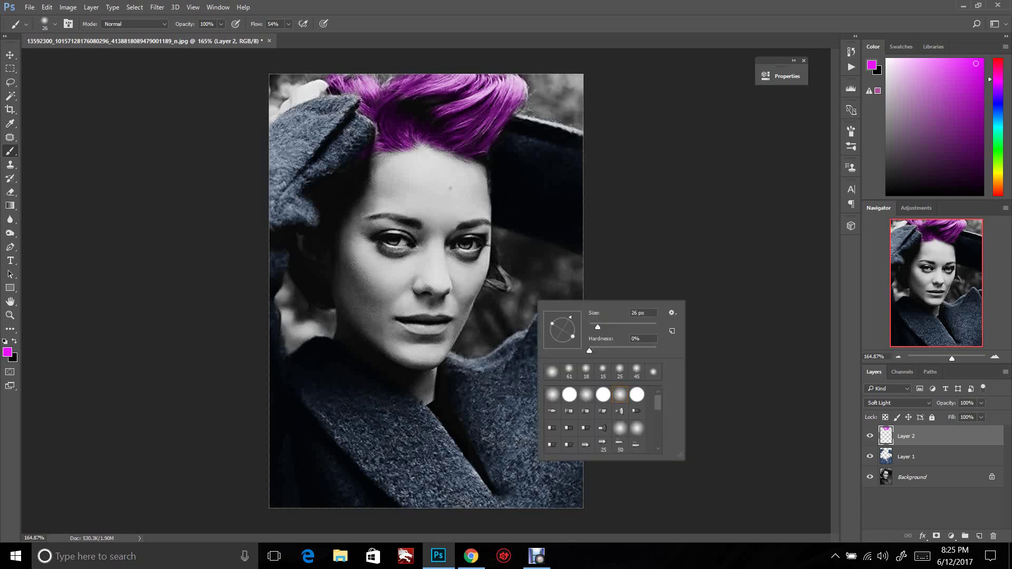
drag(597, 328, 595, 327)
drag(488, 283, 500, 287)
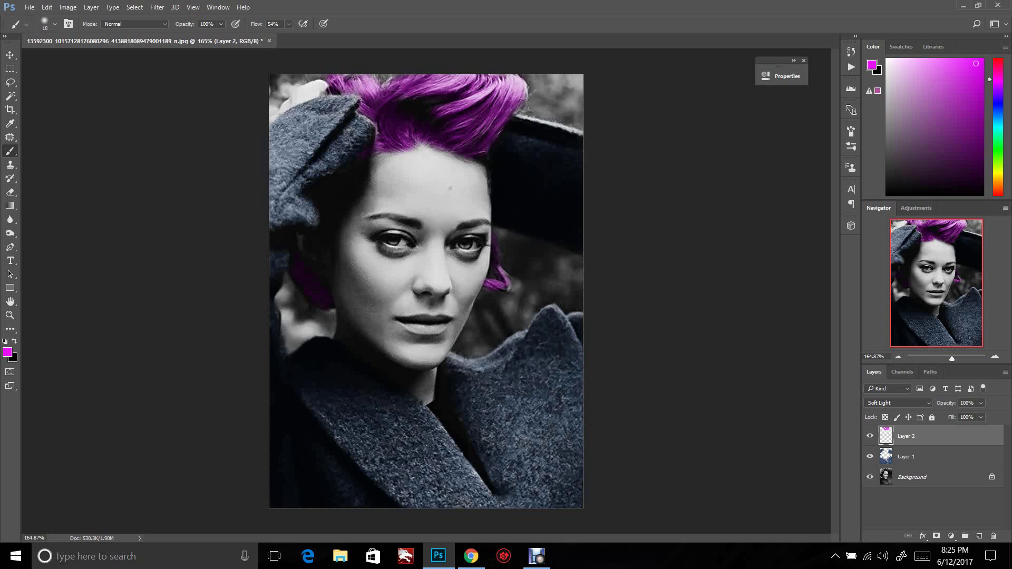
key(ctrl+u)
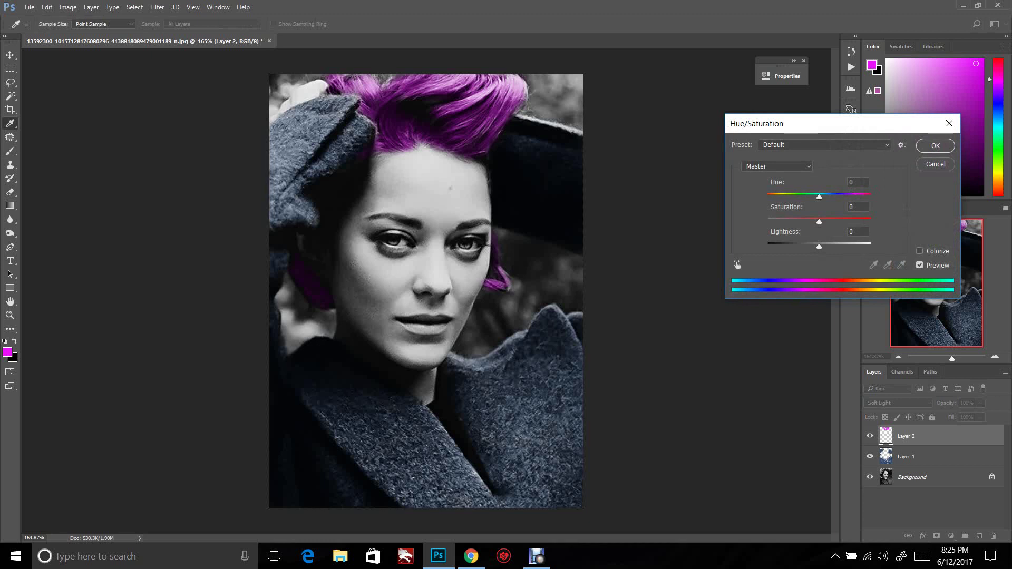
mouse_move(818, 196)
mouse_down()
mouse_move(788, 197)
mouse_move(823, 196)
mouse_up()
key(Up)
key(Up)
key(Up)
key(Up)
key(Up)
key(Up)
key(Up)
key(Up)
key(Up)
key(Up)
key(Up)
key(Up)
key(Up)
key(Up)
key(Up)
key(Up)
key(Up)
key(Up)
key(Up)
key(Up)
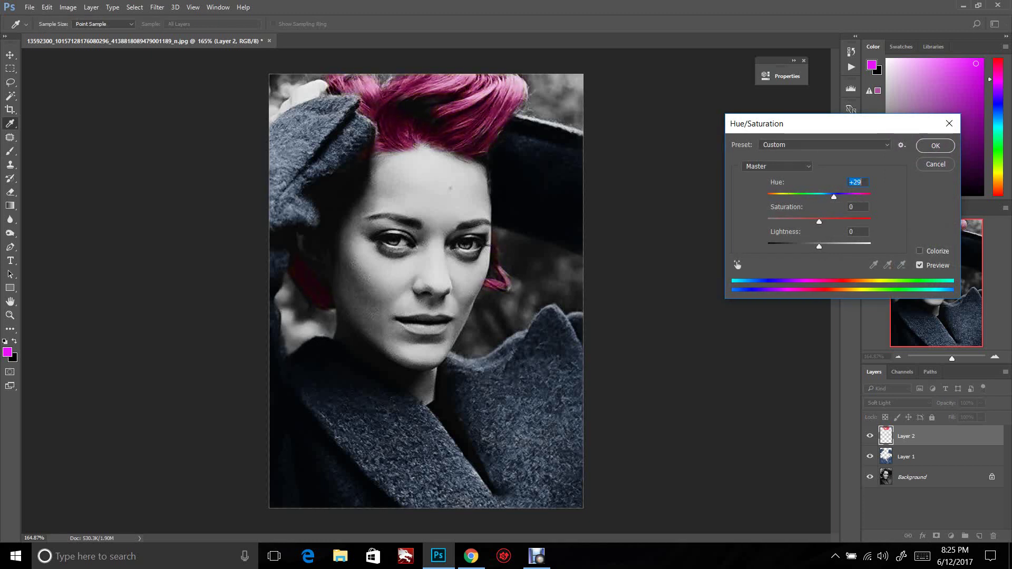
click(920, 252)
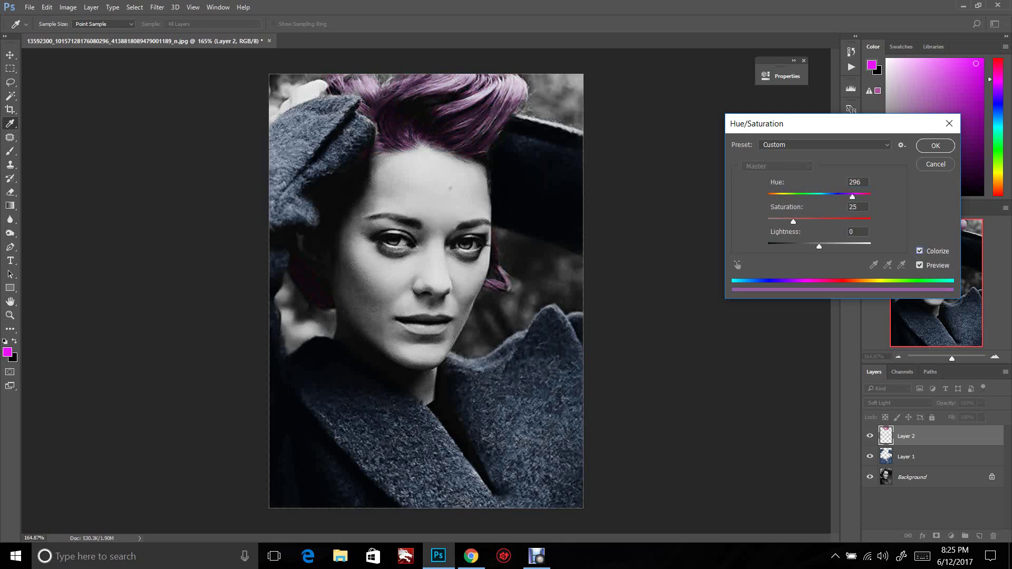
drag(852, 196, 779, 196)
key(Down)
key(Down)
key(Down)
key(Down)
key(Down)
key(Down)
key(Down)
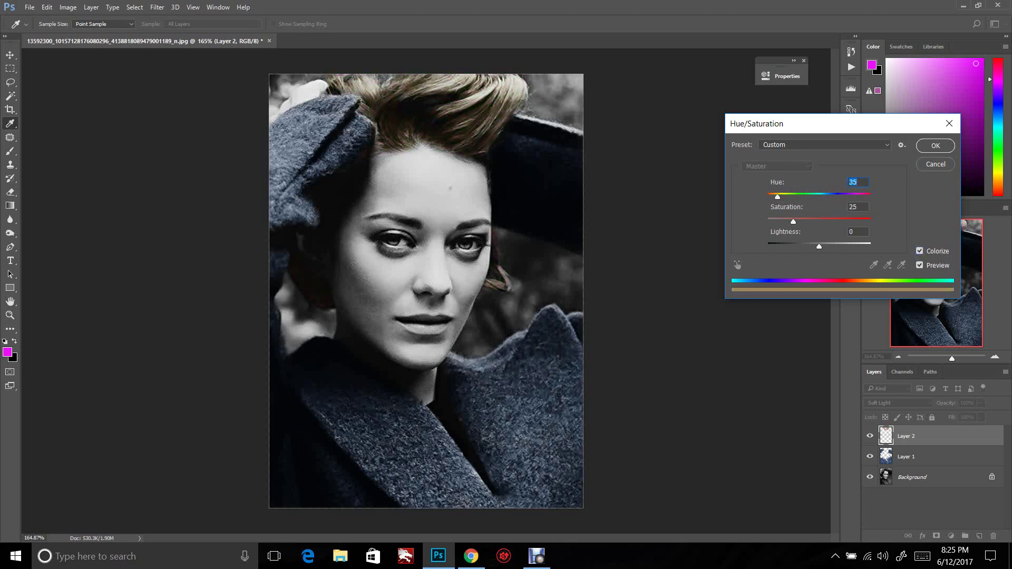
drag(818, 247, 801, 247)
key(Up)
key(Up)
key(Up)
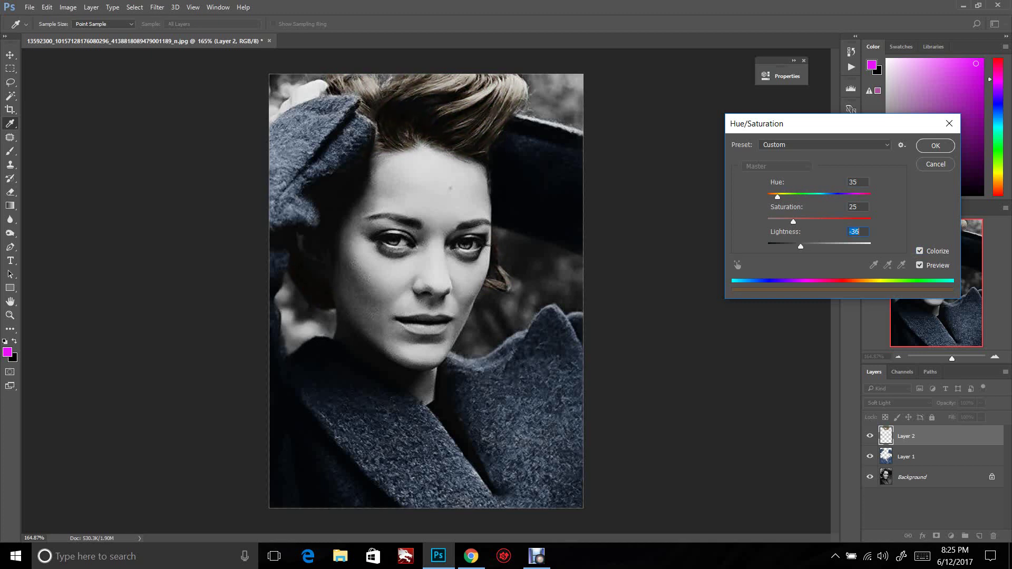
key(Down)
key(Down)
key(Down)
key(Down)
key(shift+Tab)
key(Up)
key(Up)
key(Up)
key(Up)
key(Up)
key(Up)
key(Up)
key(Up)
key(Up)
key(Up)
key(Up)
key(Up)
key(Up)
key(Up)
key(Up)
key(Up)
key(shift+Tab)
key(Down)
key(Down)
key(Down)
key(Down)
key(Down)
key(Down)
key(Down)
key(Down)
key(Down)
key(Down)
key(Down)
key(Down)
key(Down)
key(Down)
key(Down)
key(Down)
key(Down)
key(Down)
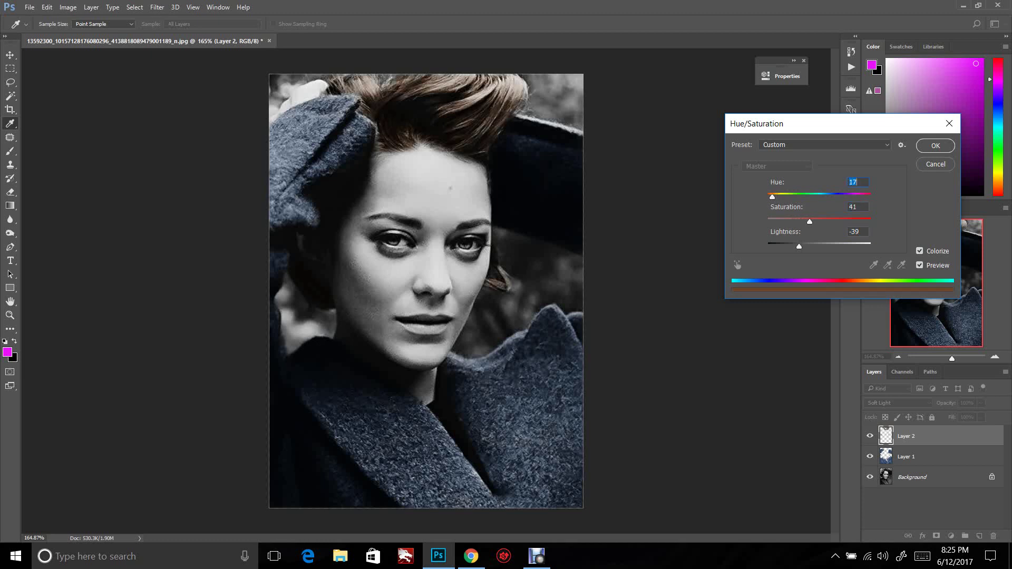
key(Up)
key(Tab)
key(Down)
key(Down)
key(Down)
key(Down)
key(Down)
key(Down)
key(Down)
key(Down)
key(Escape)
key(b)
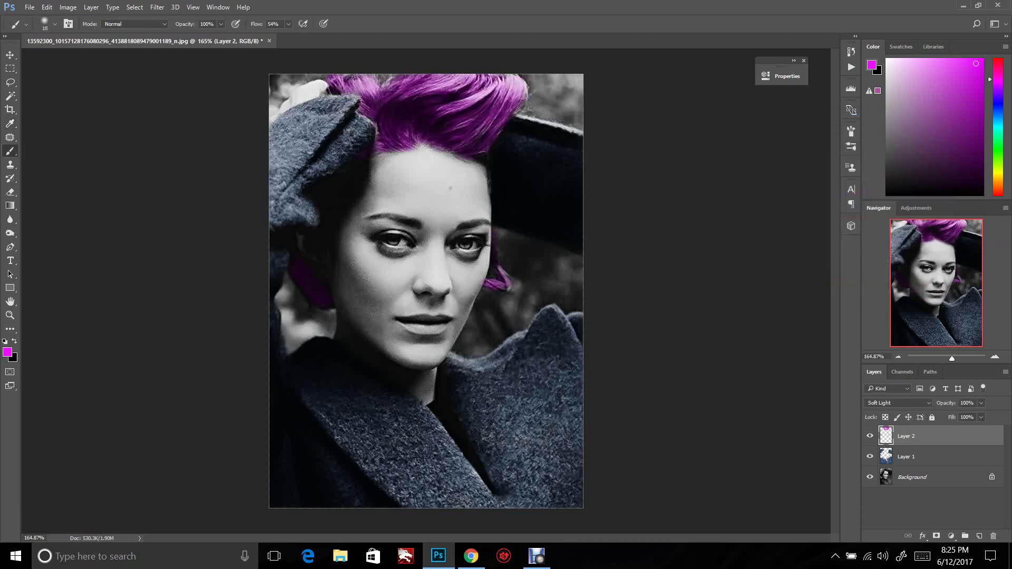
Colorize the hair on Layer 2 with a Hue/Saturation adjustment at hue 33 and saturation 25
key(ctrl+u)
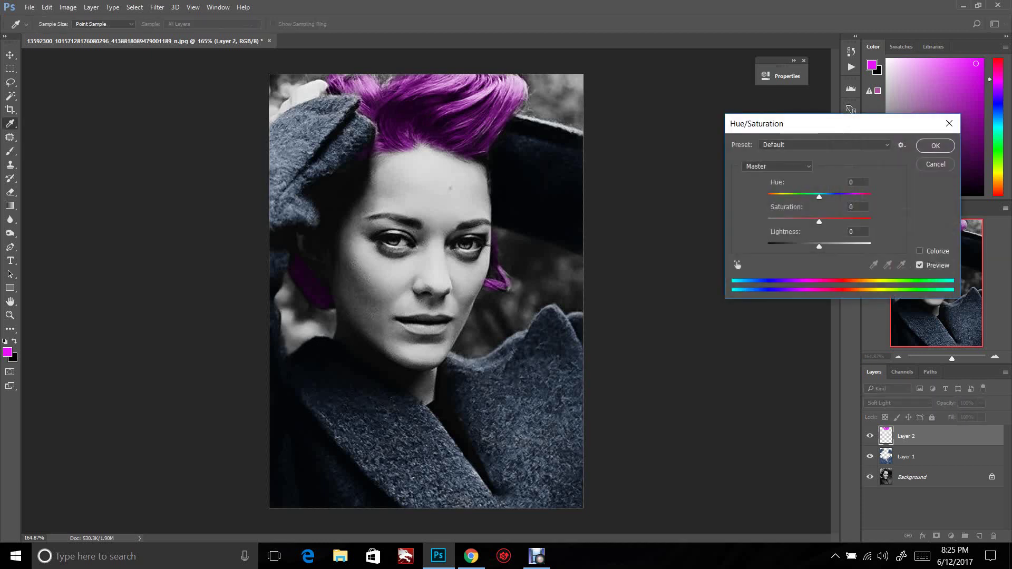
click(919, 252)
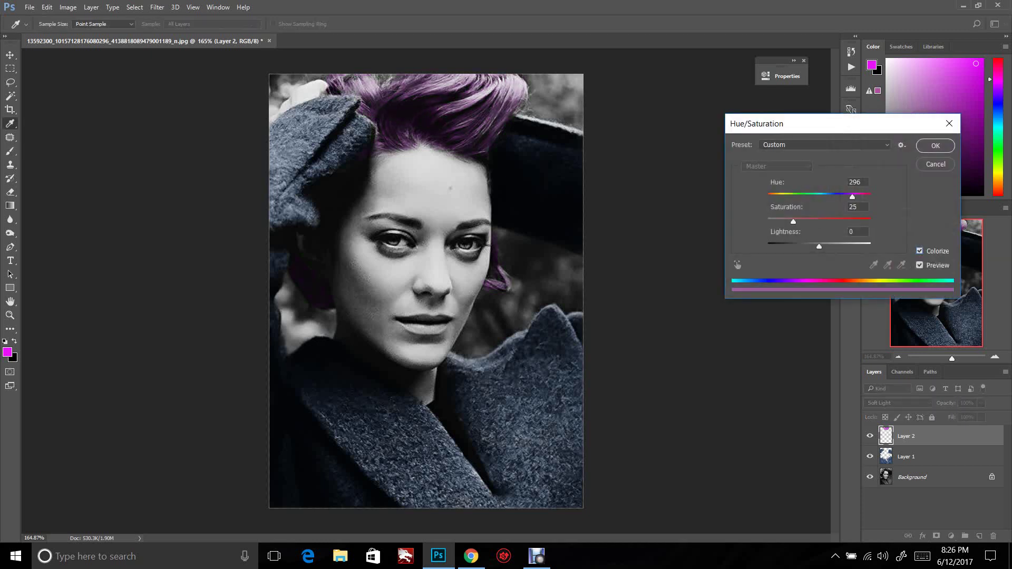
drag(852, 196, 774, 197)
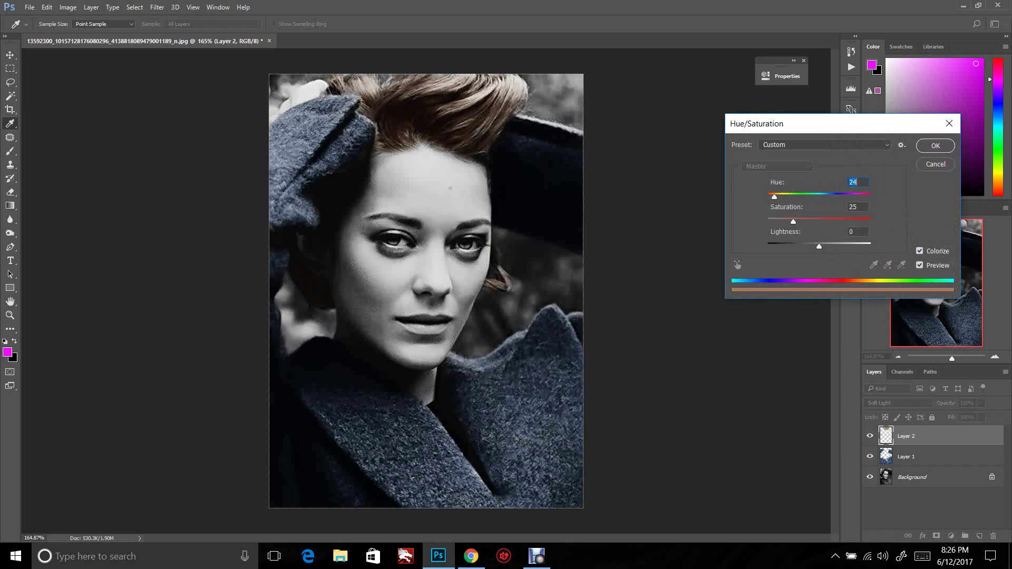
key(Up)
key(Up)
key(Up)
key(Up)
key(Up)
key(Up)
key(Up)
Lower the hair colour's lightness to -35, apply the adjustment, and return to the Brush tool
drag(819, 247, 801, 246)
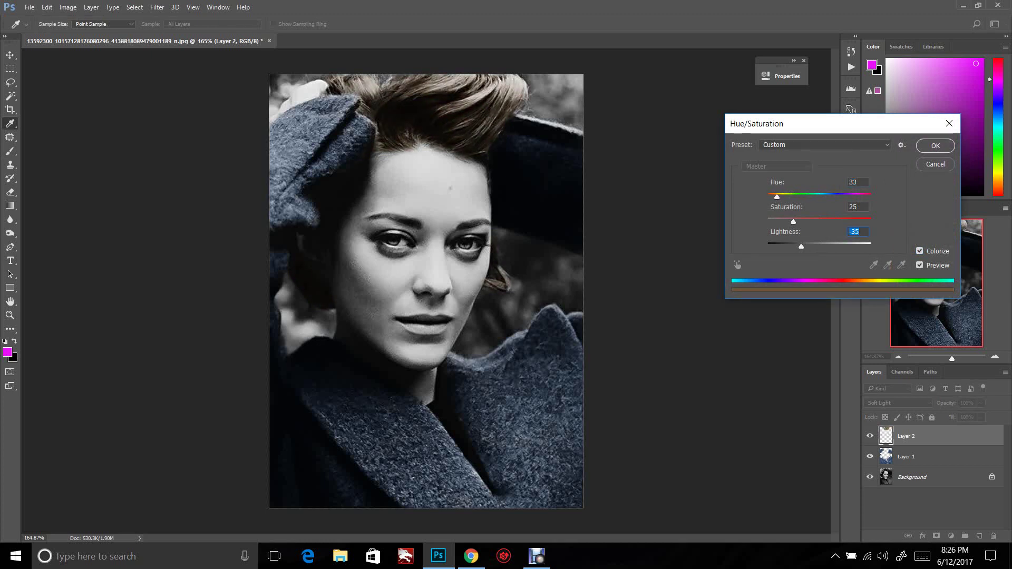
key(Return)
key(b)
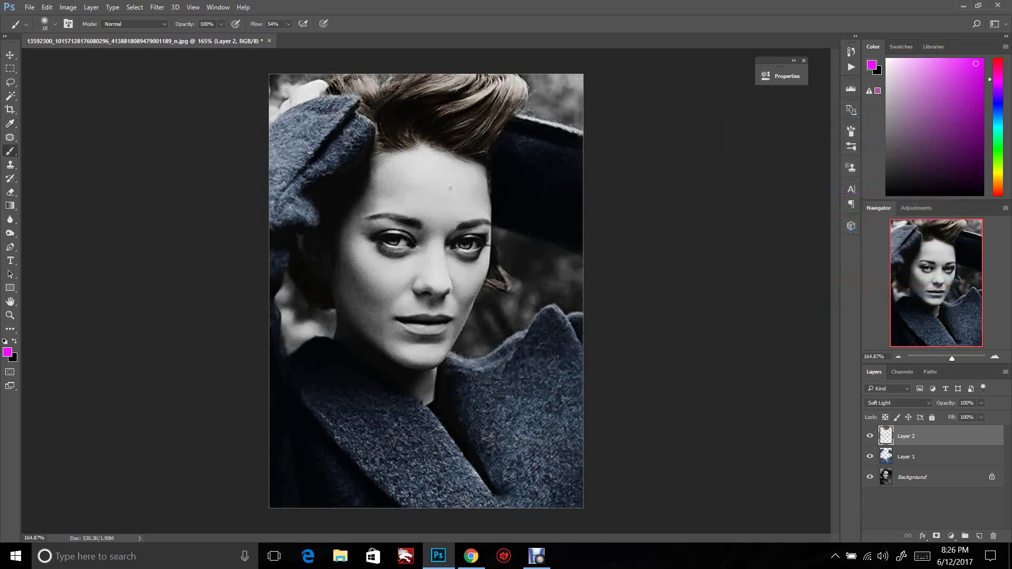
Add a layer above Layer 2 for the background, begin painting its upper-right corner magenta, and set the layer's blending mode to Soft Light
click(979, 536)
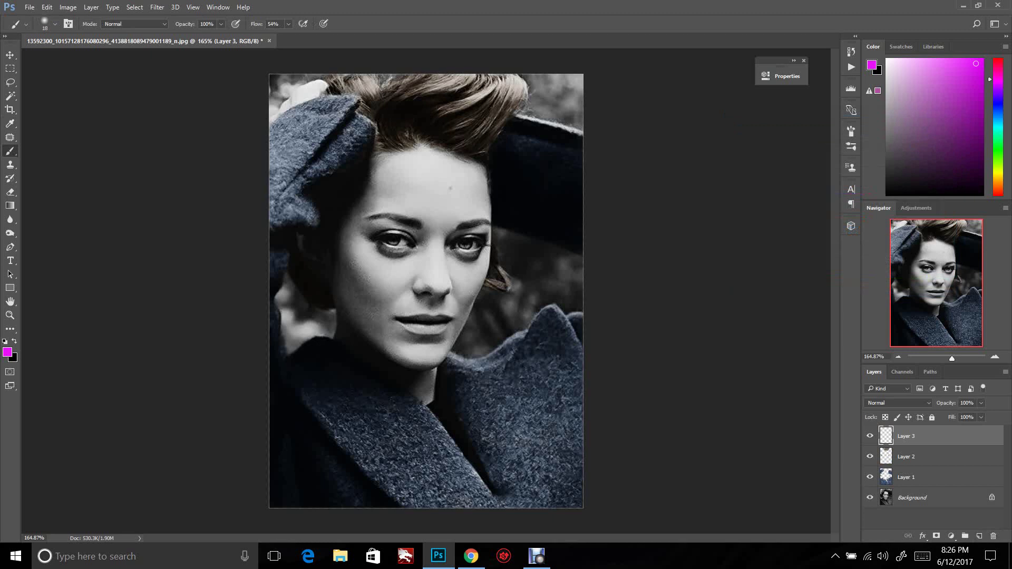
drag(580, 78, 543, 78)
click(897, 403)
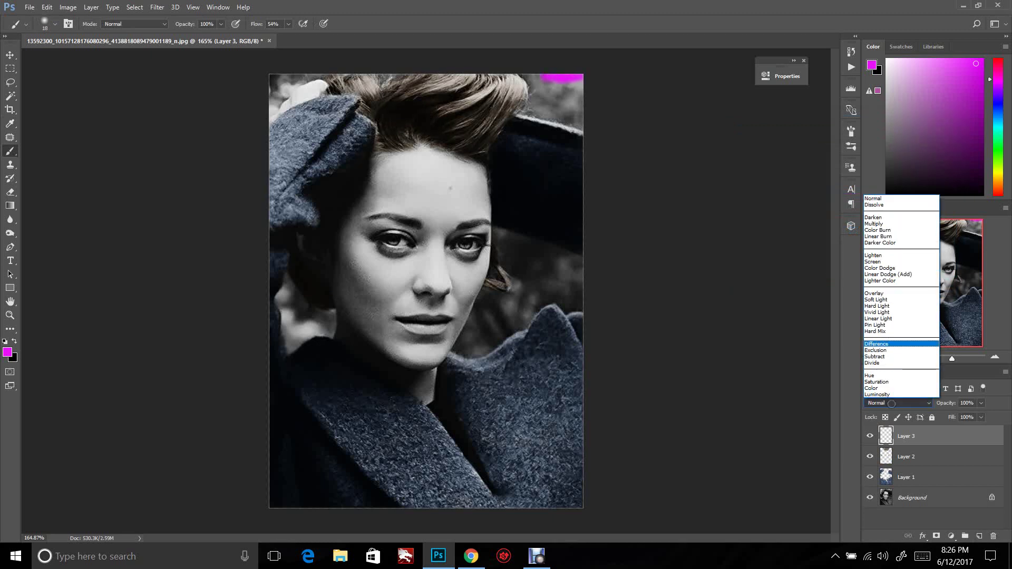
click(879, 300)
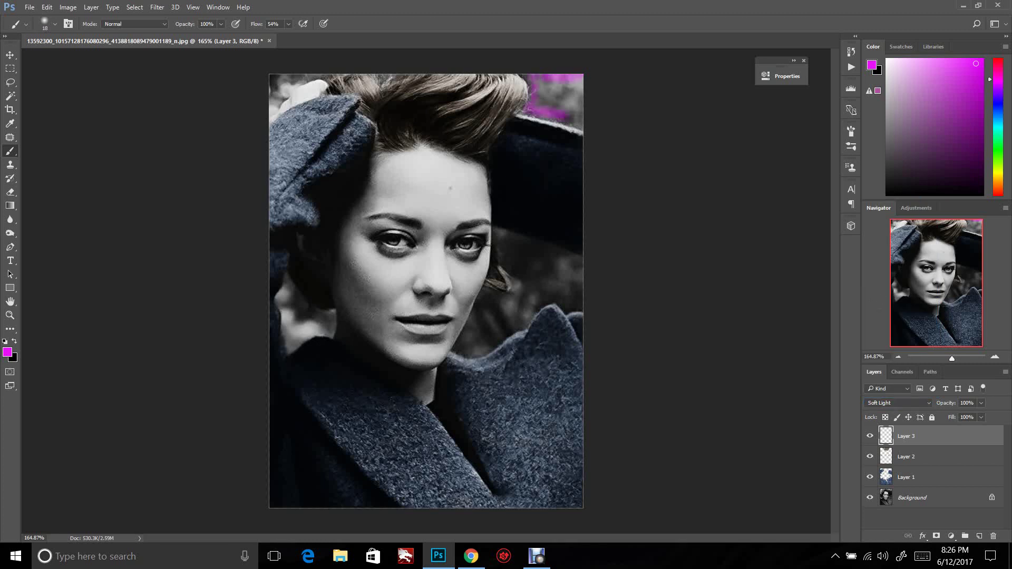
Paint the remaining background areas around the hair, coat and face magenta on Layer 3 with the 18 px brush
mouse_move(565, 114)
mouse_down()
mouse_move(578, 122)
mouse_move(577, 89)
mouse_move(553, 88)
mouse_up()
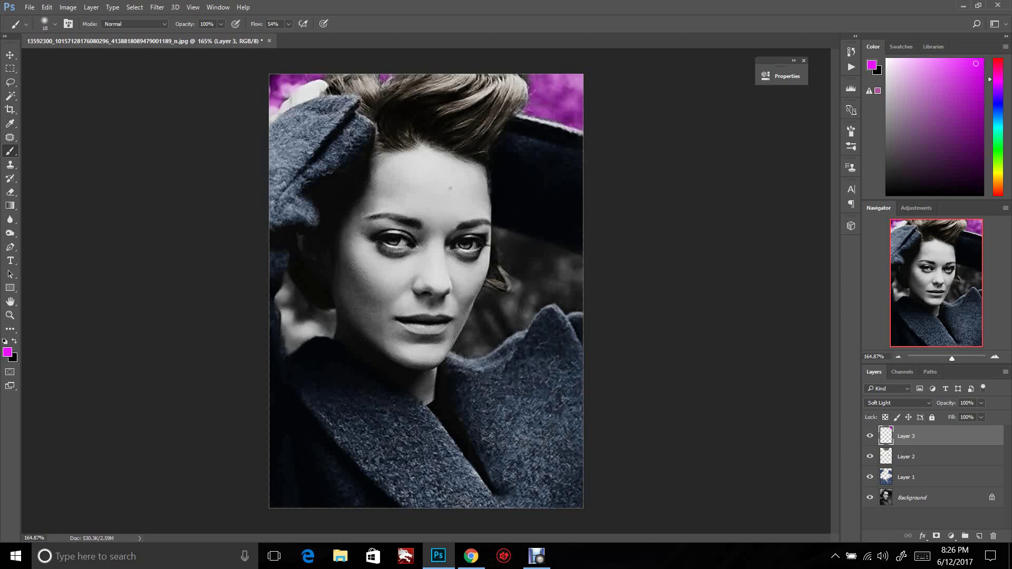
mouse_move(501, 233)
mouse_down()
mouse_move(578, 257)
mouse_move(579, 307)
mouse_up()
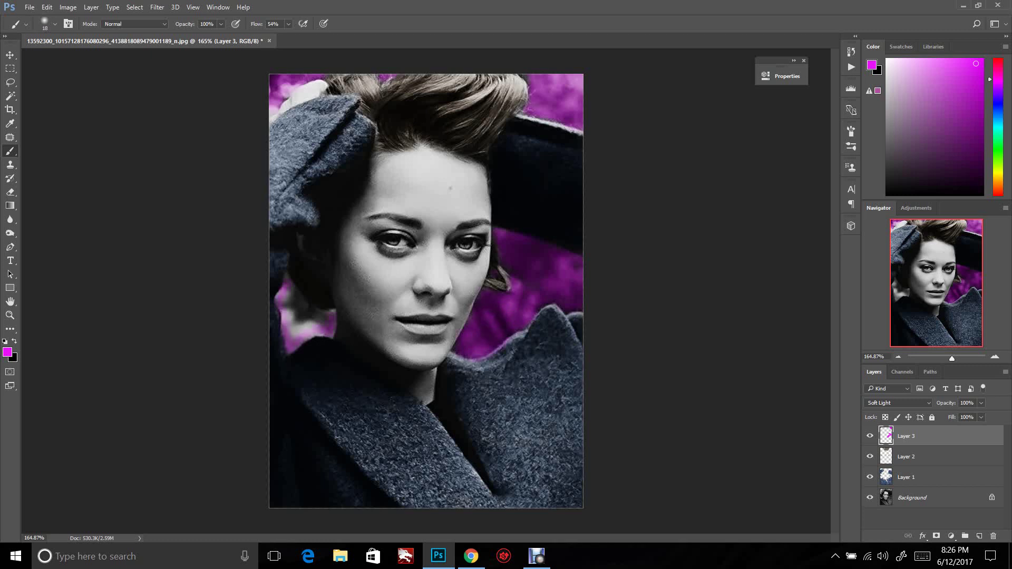
mouse_move(311, 317)
mouse_down()
mouse_move(298, 314)
mouse_move(294, 331)
mouse_move(301, 325)
mouse_up()
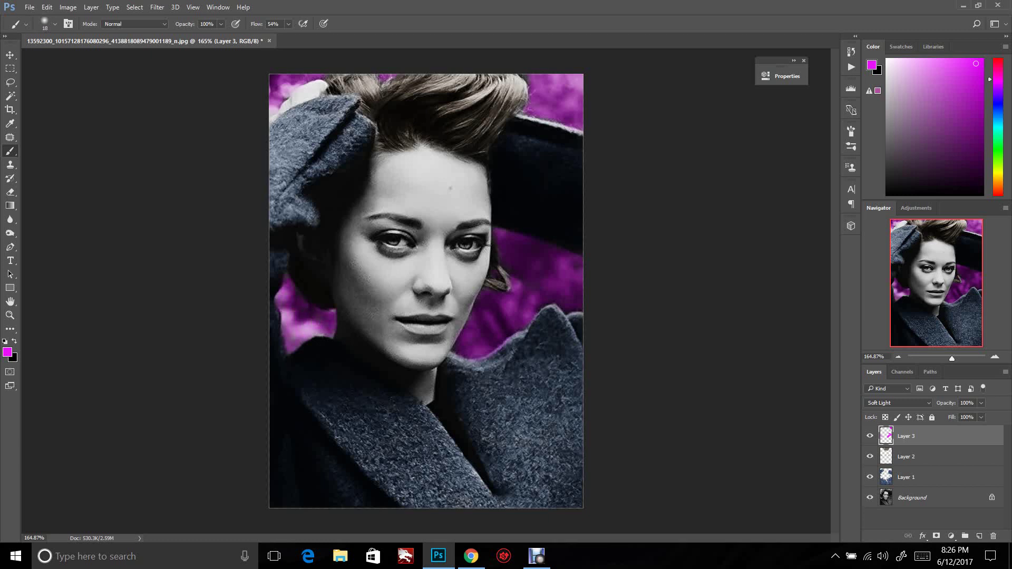
Colorize the background on Layer 3 with a Hue/Saturation adjustment at hue 134 and lightness -38
key(ctrl+u)
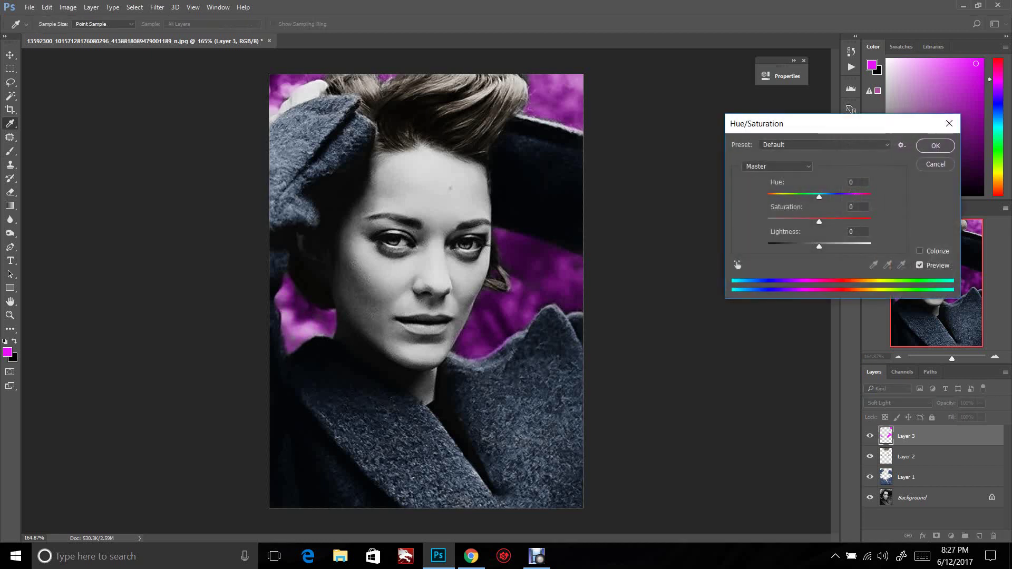
click(919, 251)
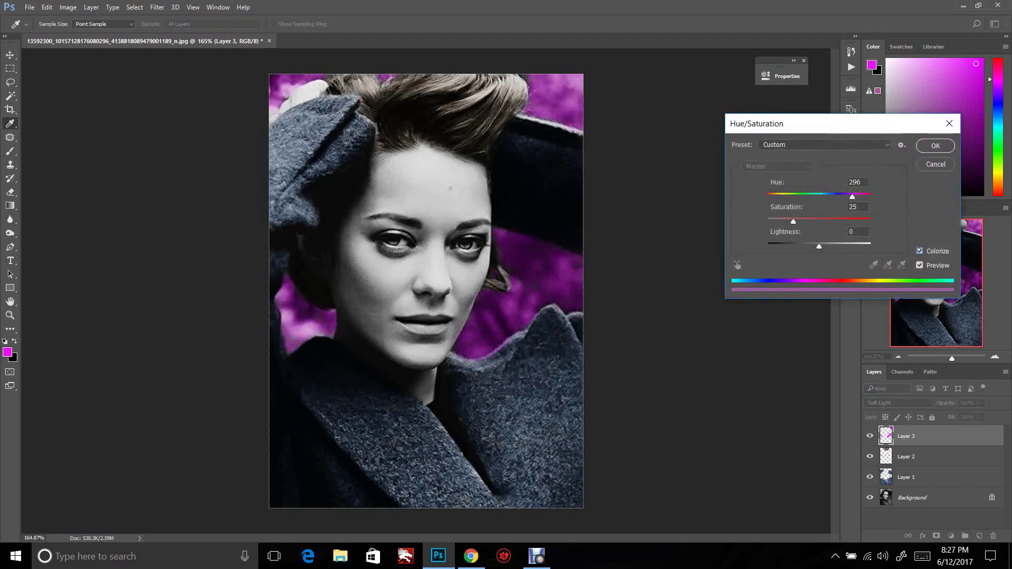
drag(852, 197, 806, 197)
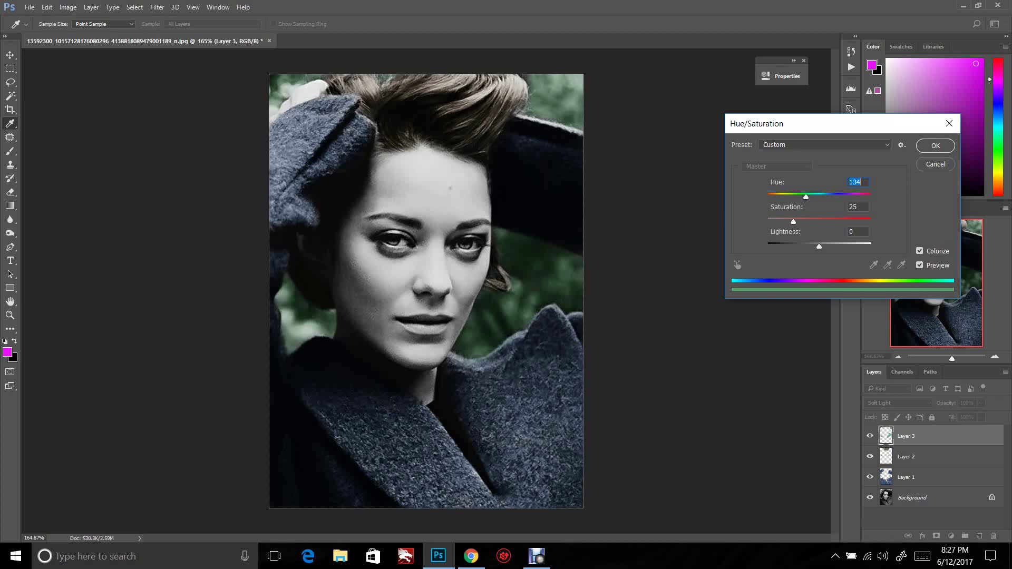
drag(819, 246, 799, 247)
key(Up)
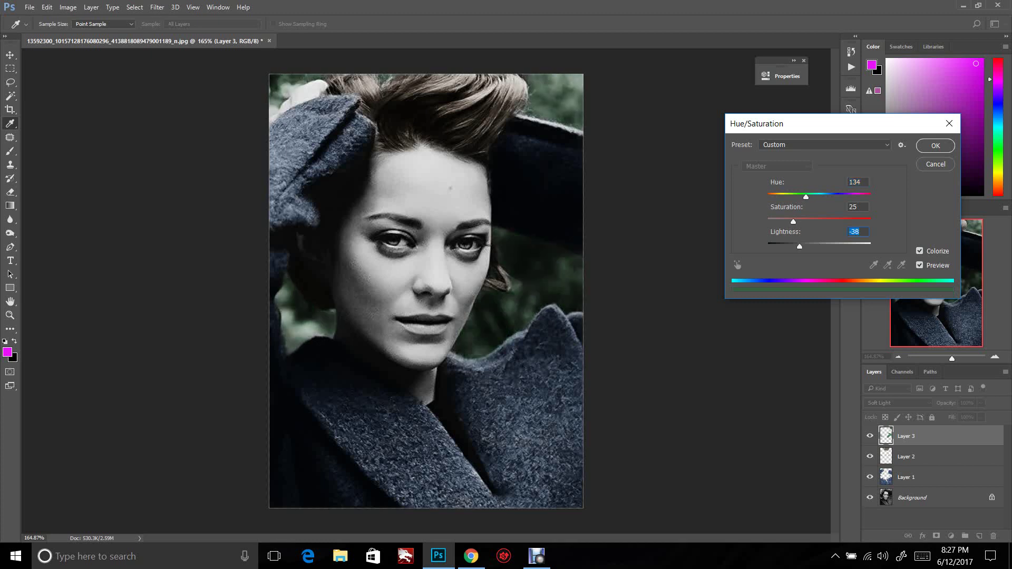
Lower the green background's lightness slightly further and raise its saturation for a richer foliage colour
key(Down)
key(Down)
key(Down)
key(Down)
key(Down)
key(shift+Tab)
key(shift+Up)
key(Up)
key(Up)
key(Up)
key(Up)
Darken the background colour a little more, apply the Hue/Saturation adjustment, and return to the Brush tool
key(Tab)
key(Down)
key(Down)
key(Down)
key(Down)
key(Down)
key(Down)
key(Return)
key(b)
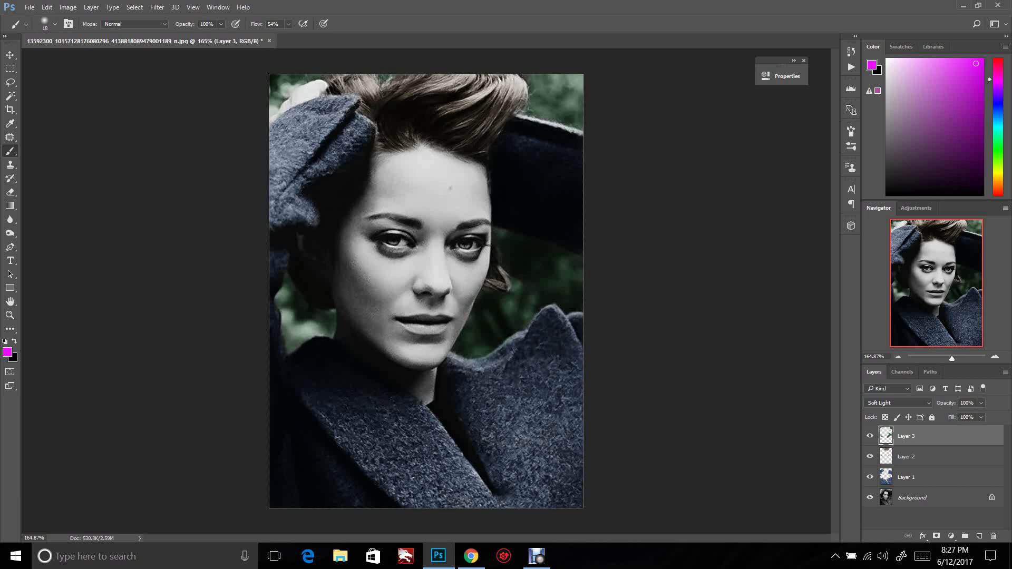
Add a layer above Layer 3 for the skin and set its blending mode to Soft Light
click(978, 536)
click(897, 402)
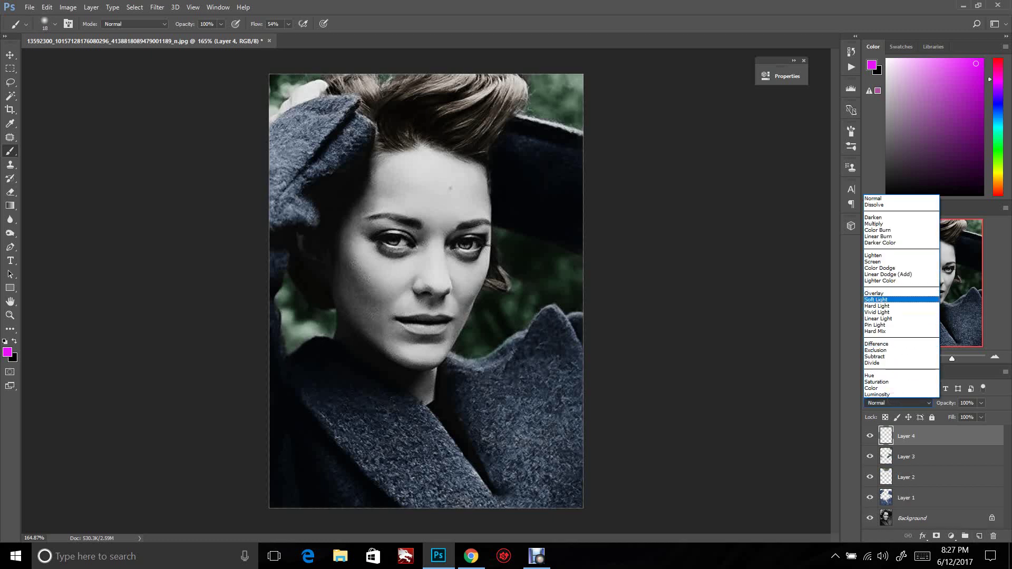
click(876, 300)
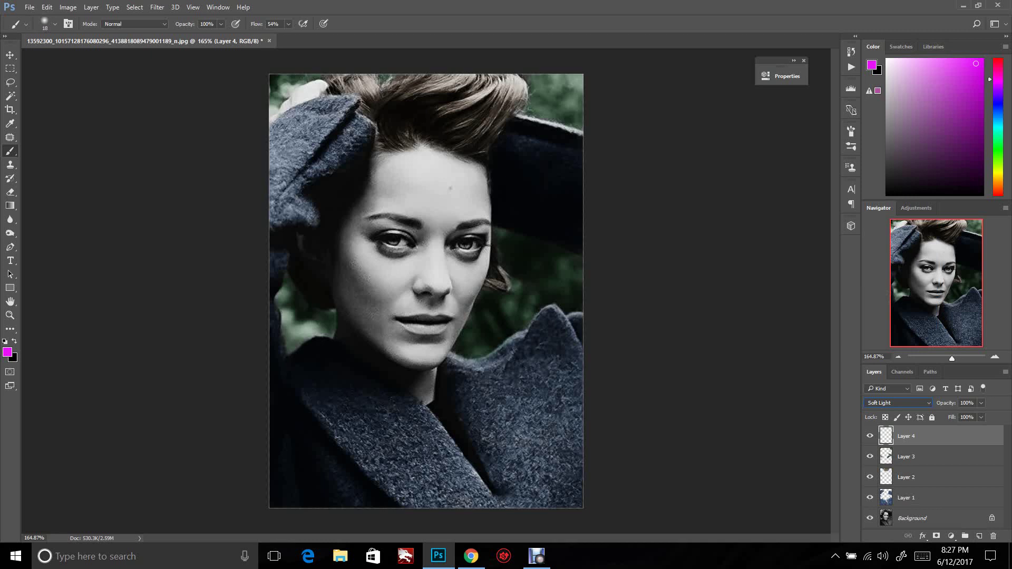
Paint the forehead and the area between the eyebrows magenta on Layer 4 with the 18 px brush
mouse_move(424, 200)
mouse_down()
mouse_move(363, 205)
mouse_move(422, 187)
mouse_move(383, 166)
mouse_move(416, 153)
mouse_move(448, 219)
mouse_up()
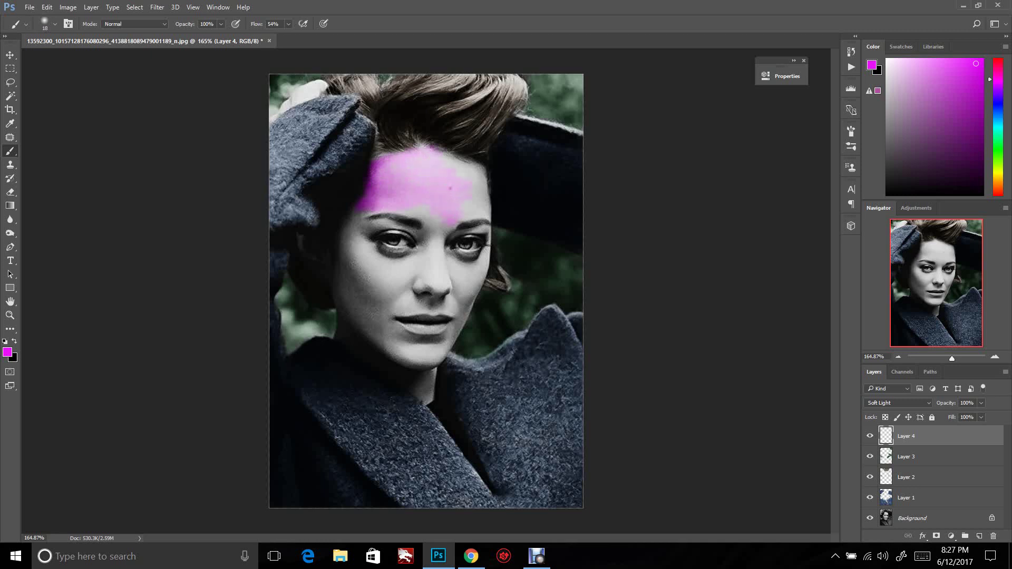
drag(481, 173, 485, 207)
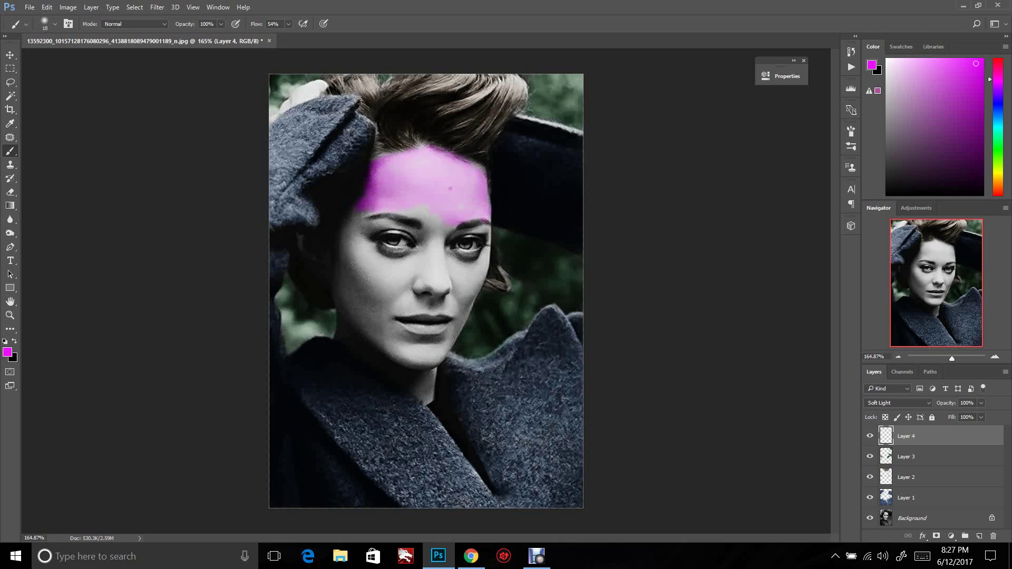
mouse_move(449, 227)
mouse_down()
mouse_move(435, 255)
mouse_move(435, 216)
mouse_up()
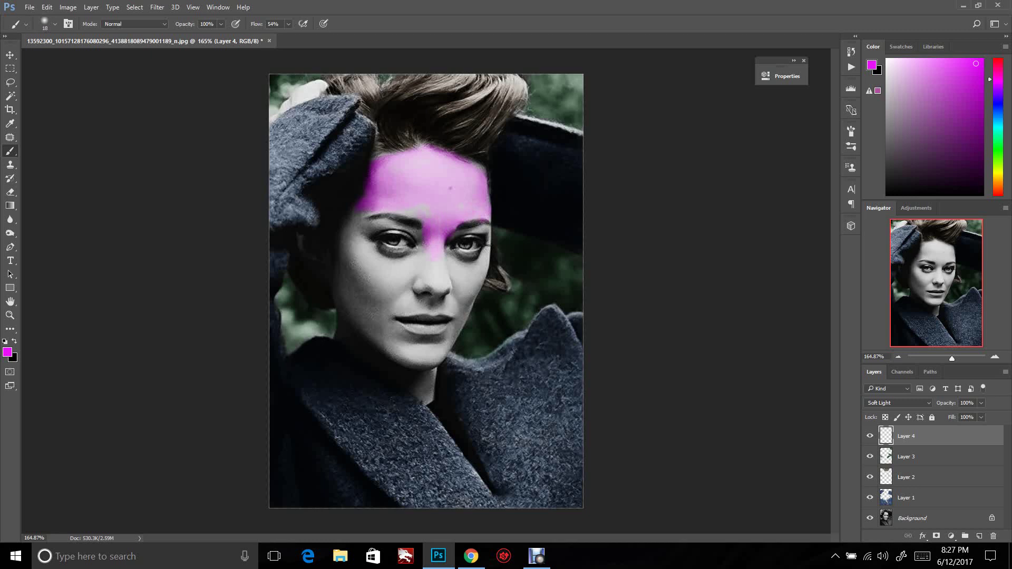
Paint the cheeks, nose, chin, neck and raised hand magenta on Layer 4, leaving the eyes and lips unpainted
mouse_move(363, 207)
mouse_down()
mouse_move(340, 283)
mouse_move(346, 316)
mouse_up()
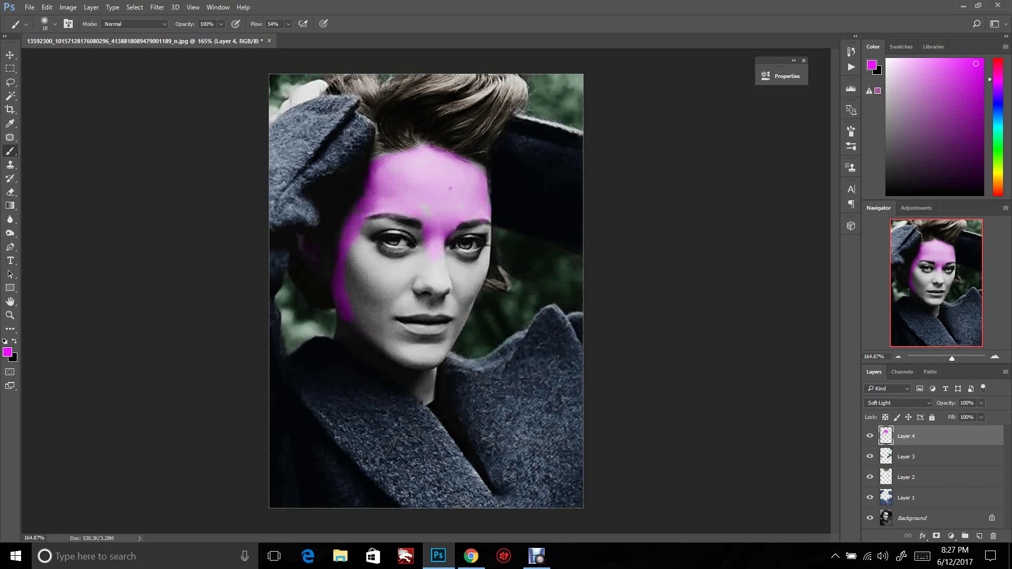
mouse_move(359, 248)
mouse_down()
mouse_move(364, 284)
mouse_move(369, 254)
mouse_move(398, 255)
mouse_move(397, 308)
mouse_up()
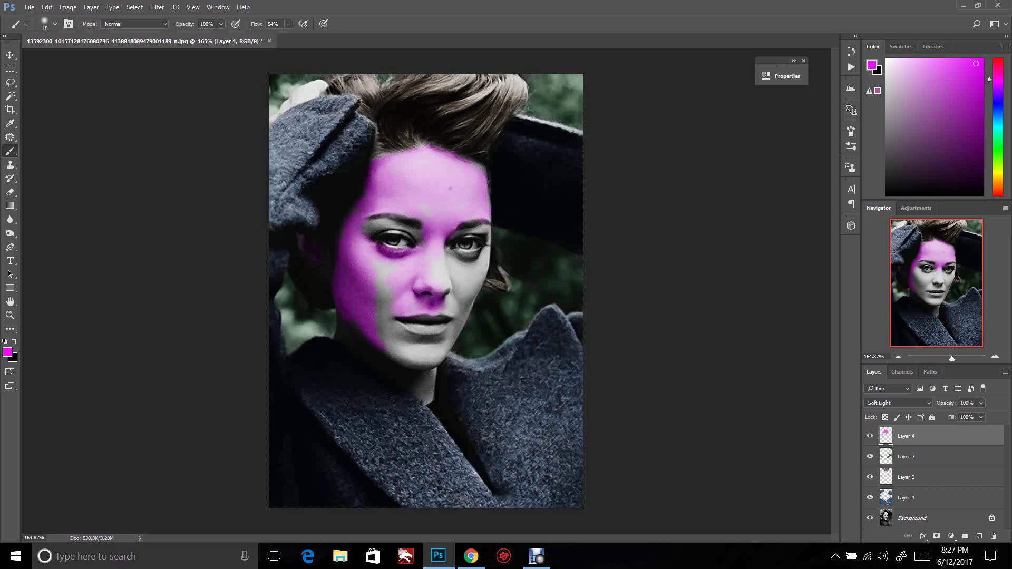
drag(452, 312, 478, 271)
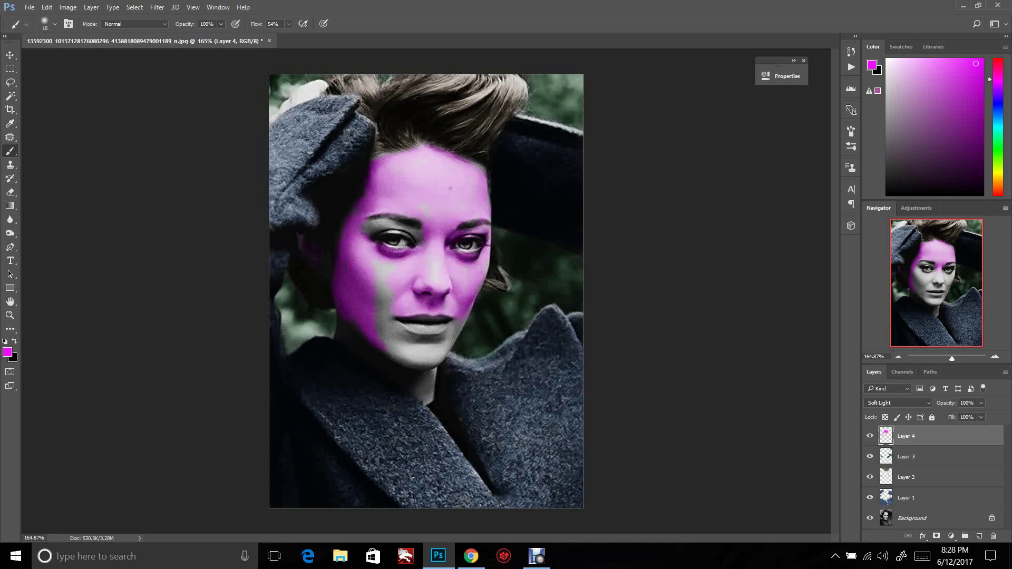
mouse_move(452, 331)
mouse_down()
mouse_move(442, 354)
mouse_move(416, 361)
mouse_move(406, 336)
mouse_up()
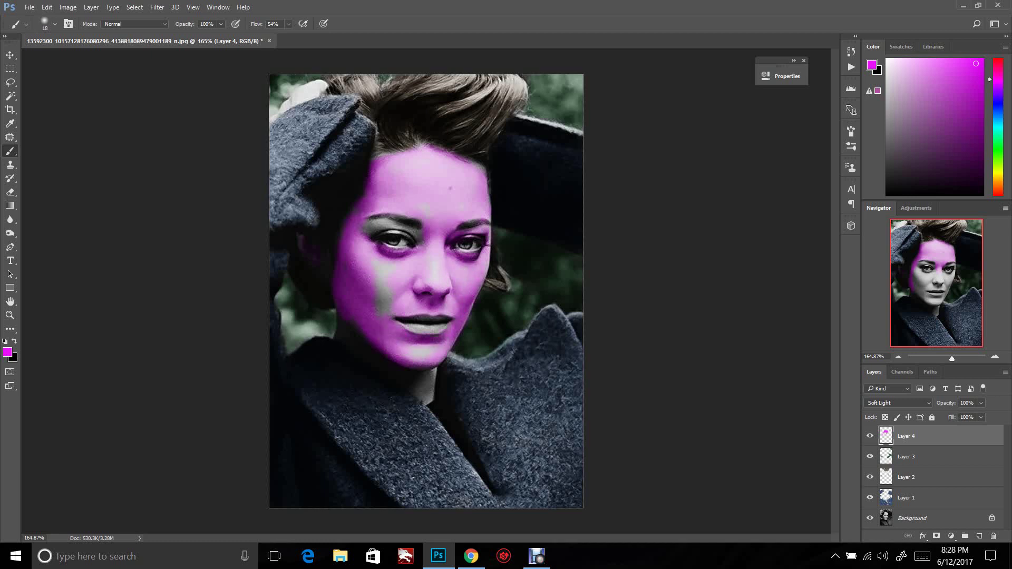
drag(389, 307, 383, 268)
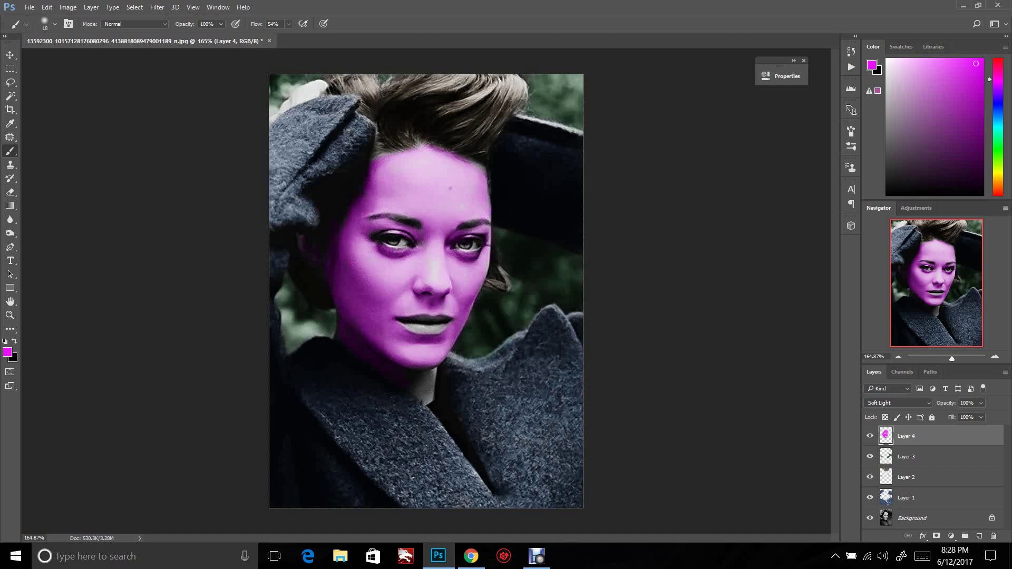
drag(404, 378, 417, 387)
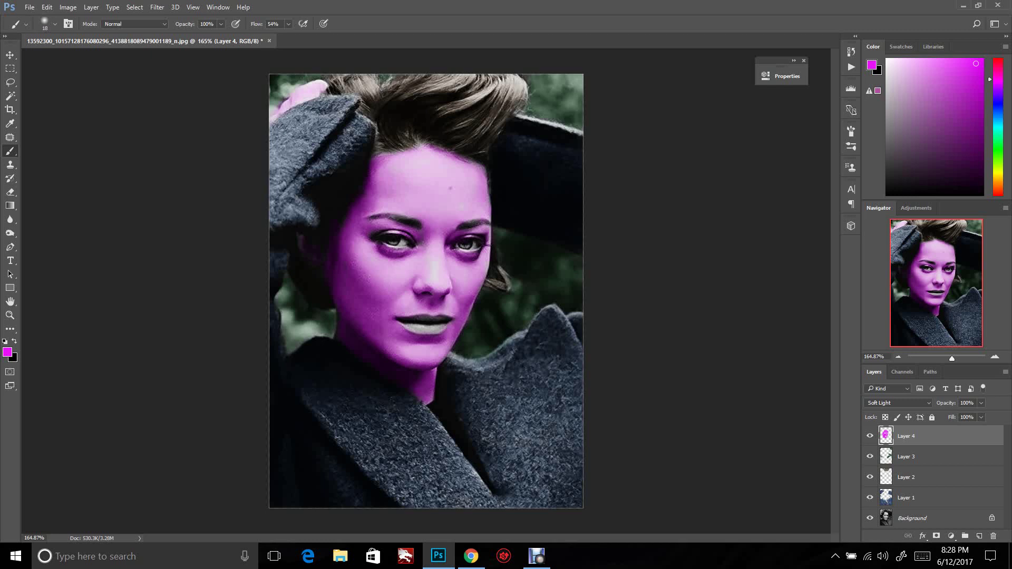
Colorize the skin on Layer 4 using Hue/Saturation with Hue 31, Saturation 41 and Lightness -22
key(ctrl+u)
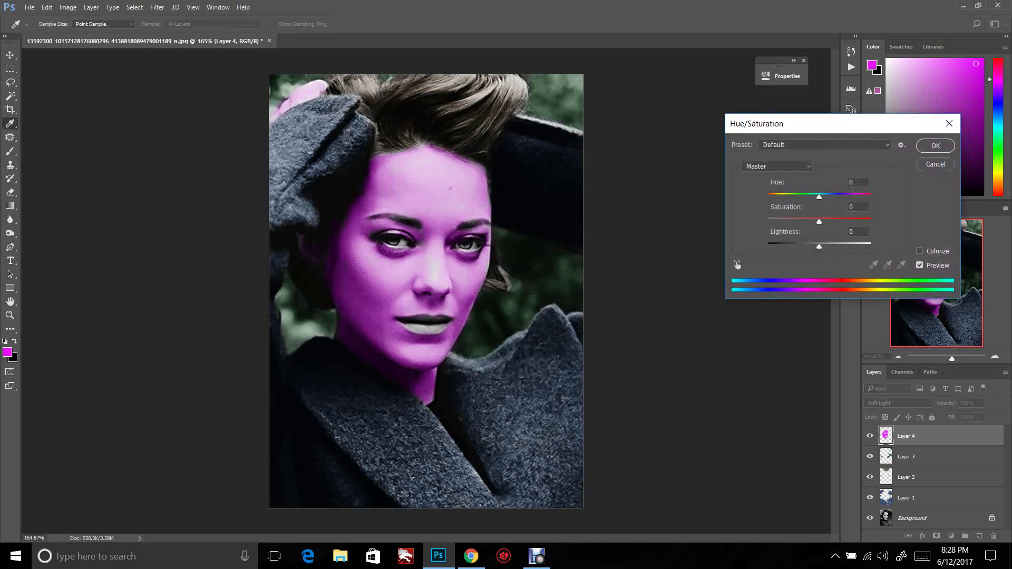
click(919, 251)
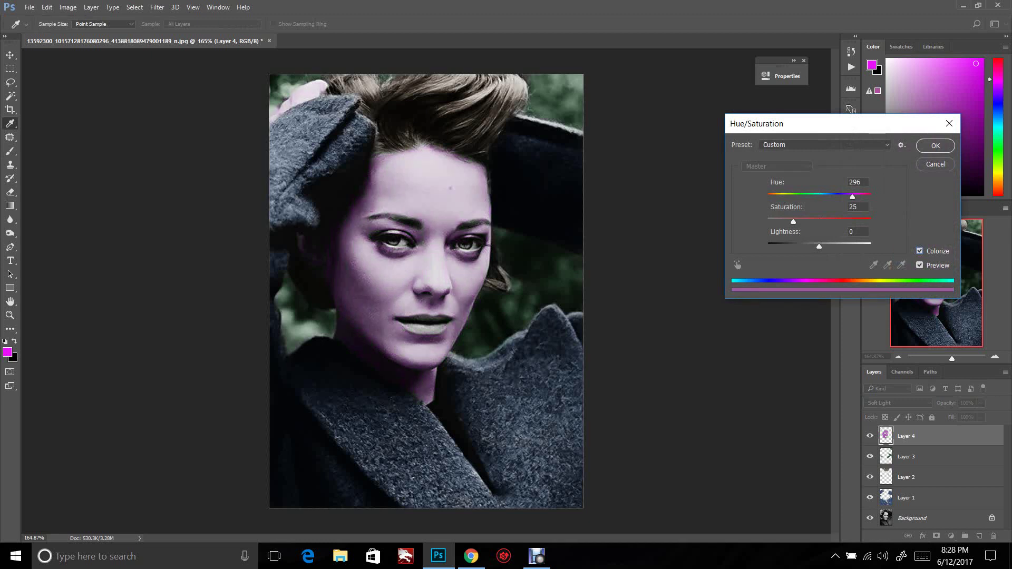
drag(852, 196, 773, 196)
text(31)
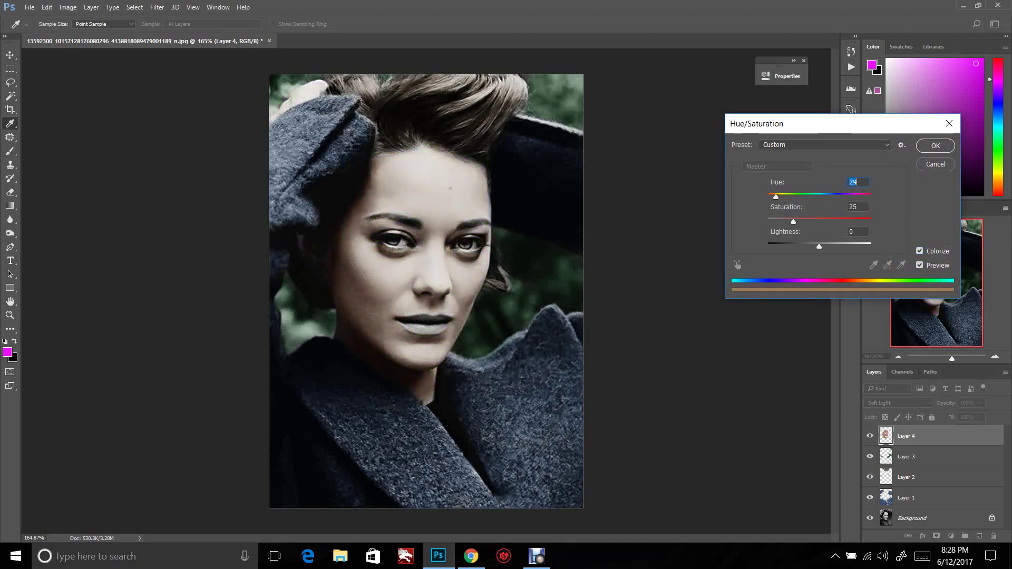
key(Tab)
text(39)
key(Up)
key(Up)
key(Tab)
text(-22)
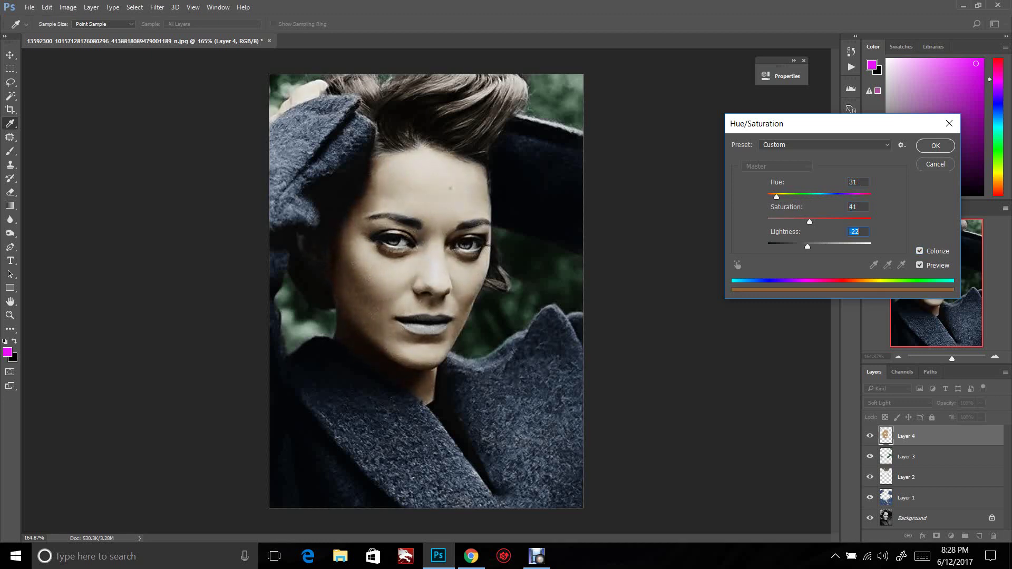
Adjust the skin colorization to Hue 24 and Lightness -21
drag(807, 246, 799, 246)
key(Up)
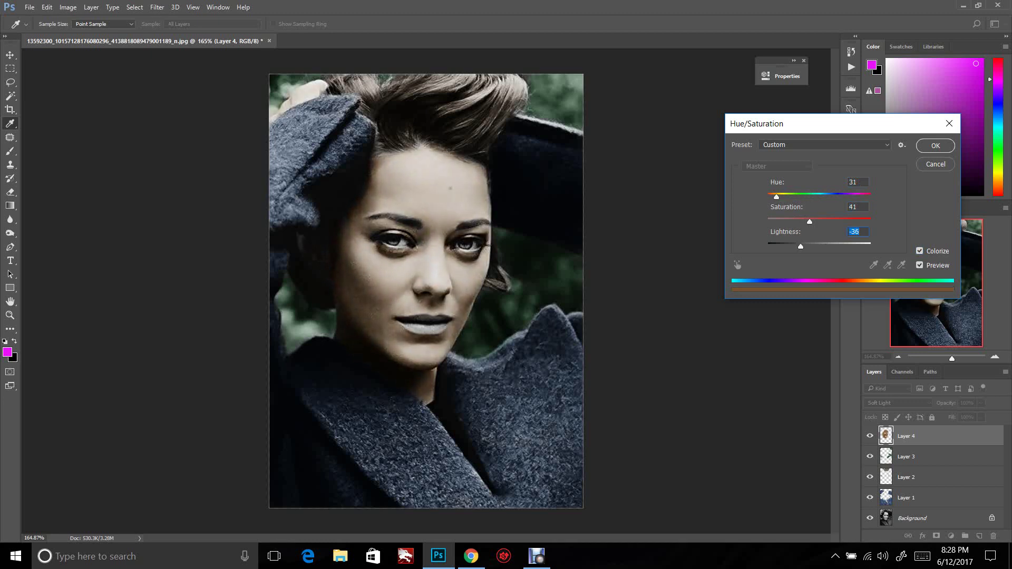
drag(776, 196, 774, 197)
key(Down)
key(Down)
key(Up)
key(Up)
key(Up)
key(Up)
drag(801, 247, 808, 246)
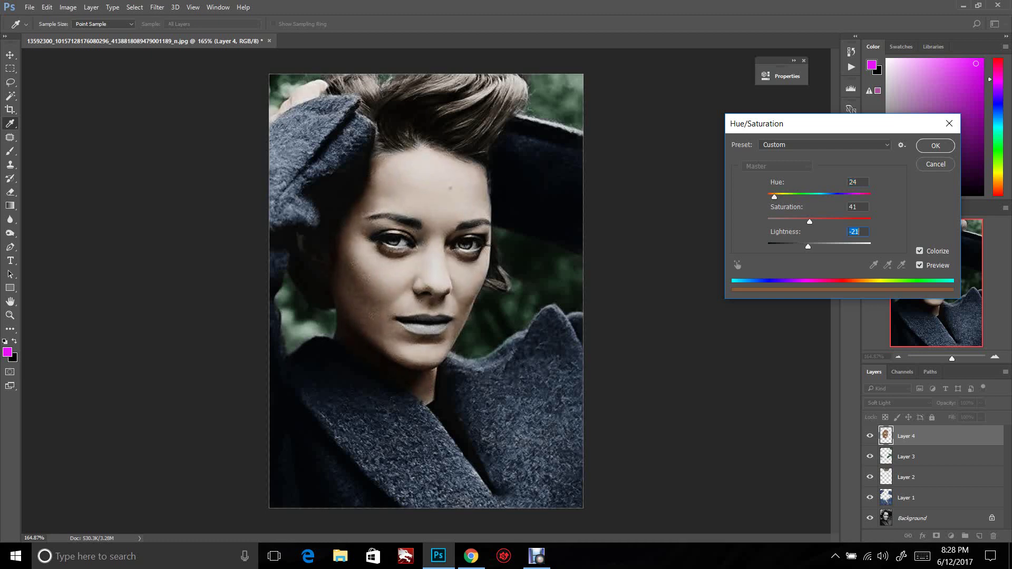
Raise the skin's lightness to -15, reduce its saturation and hue slightly, and apply the adjustment
key(Up)
key(Up)
key(Up)
key(Up)
key(Up)
key(Up)
key(Up)
key(shift+Tab)
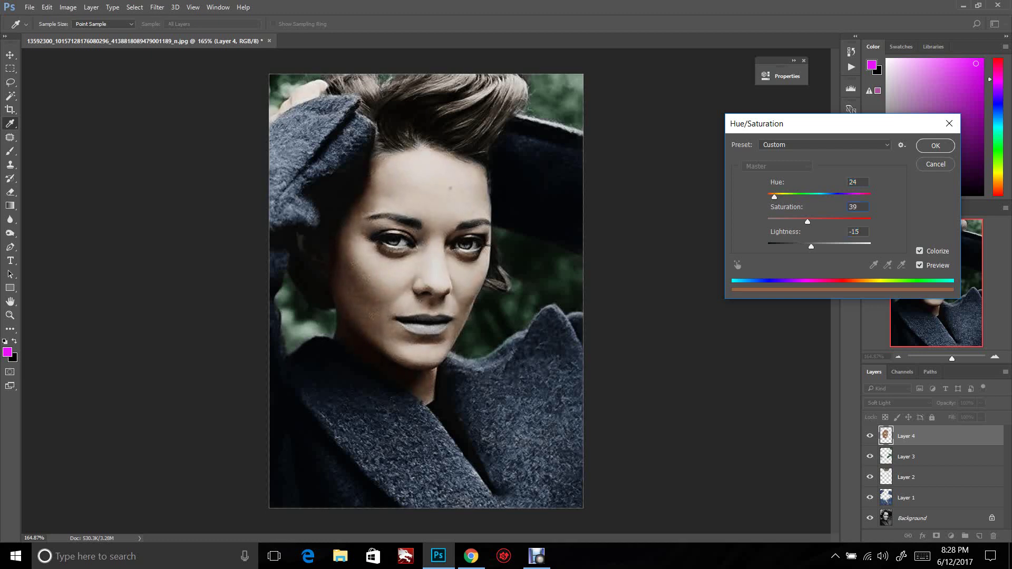
key(Down)
key(Down)
key(Down)
key(Down)
key(Down)
key(Down)
key(Down)
key(Down)
key(Down)
key(Down)
key(Down)
key(Down)
key(shift+Tab)
key(Down)
key(Down)
key(Down)
key(Down)
click(935, 144)
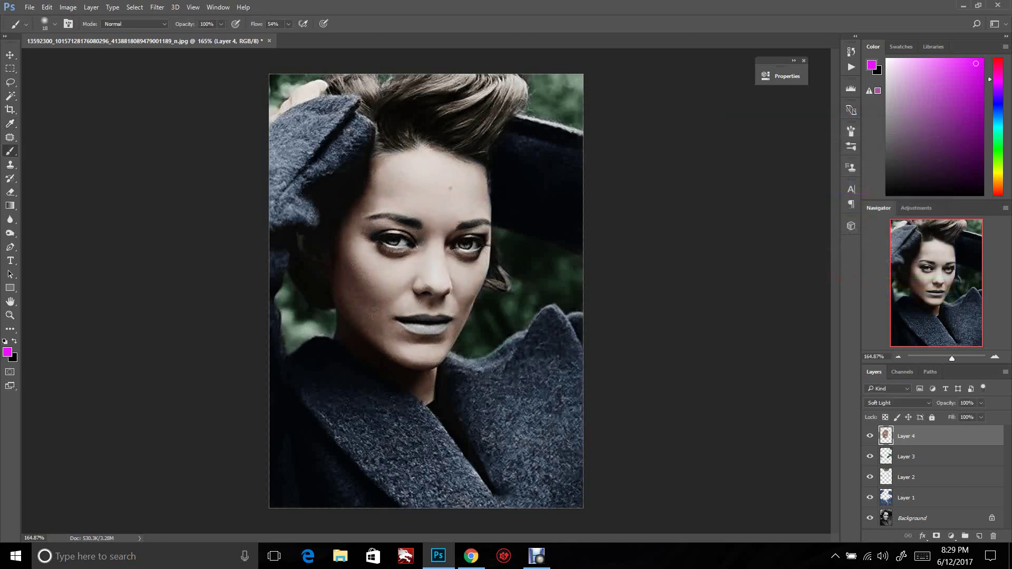
Duplicate Layer 4 and lower the copy's opacity to 35%
right_click(946, 435)
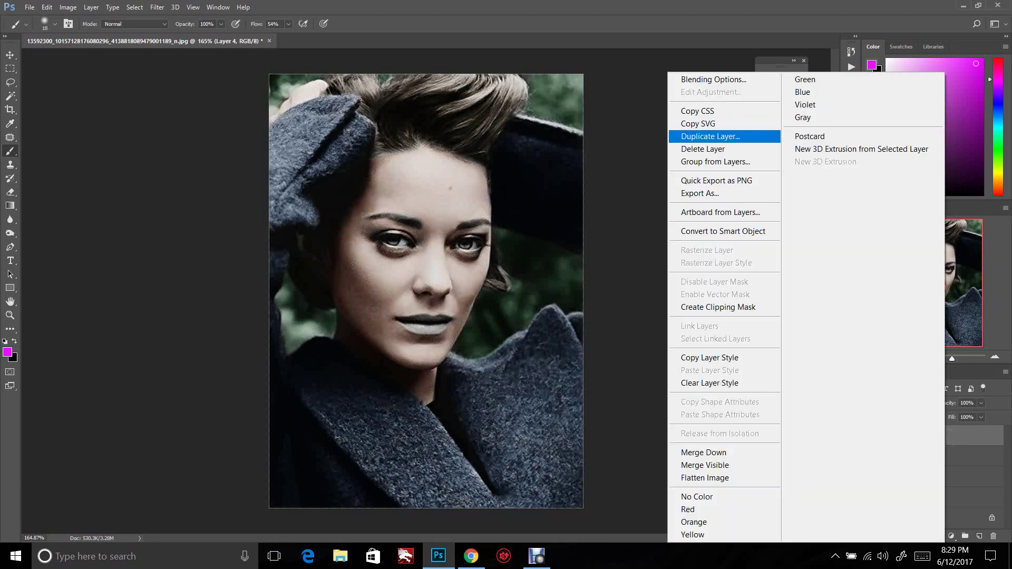
click(711, 137)
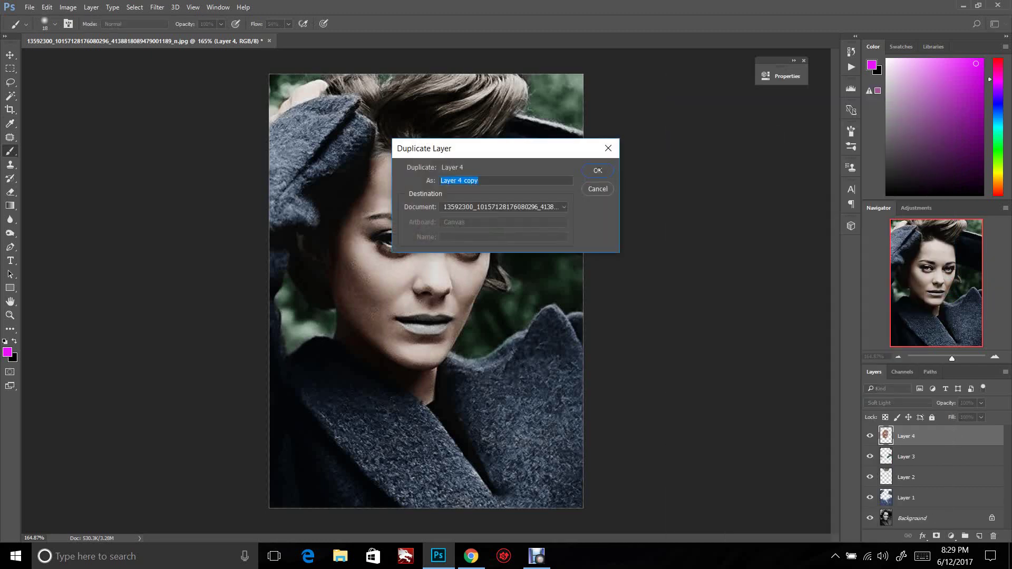
key(Return)
click(981, 403)
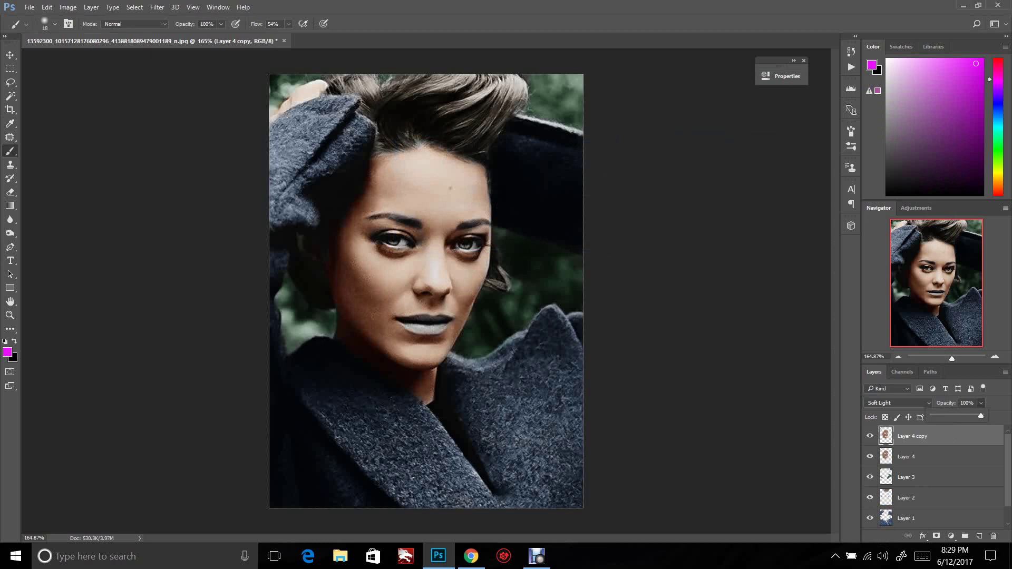
drag(983, 416, 955, 416)
Shift the hue of the duplicated skin layer to -17 with Hue/Saturation
key(ctrl+u)
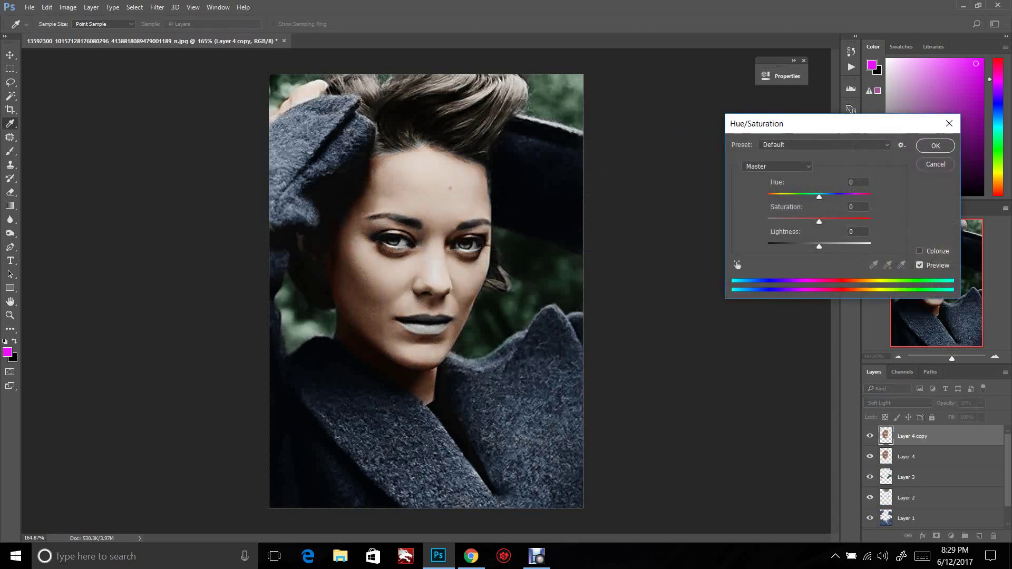
mouse_move(819, 197)
mouse_down()
mouse_move(788, 197)
mouse_move(813, 196)
mouse_up()
key(Down)
key(Down)
key(Down)
key(Down)
key(Down)
key(Down)
key(Down)
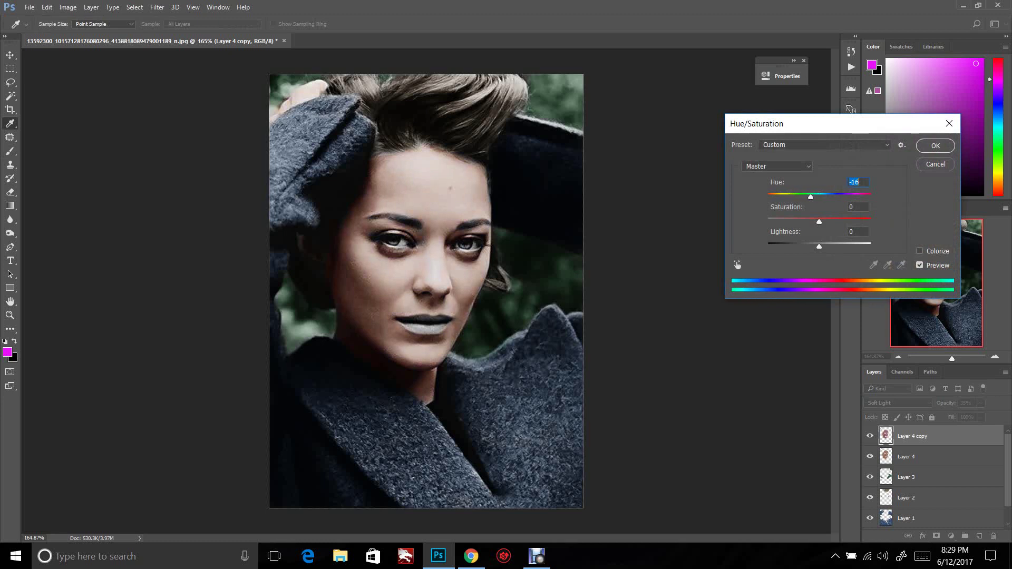
Lower the duplicated skin layer's saturation to -30 and its lightness to -44
key(Tab)
key(shift+Down)
key(shift+Down)
key(shift+Down)
key(Tab)
key(shift+Down)
key(shift+Down)
key(shift+Down)
key(shift+Down)
key(shift+Down)
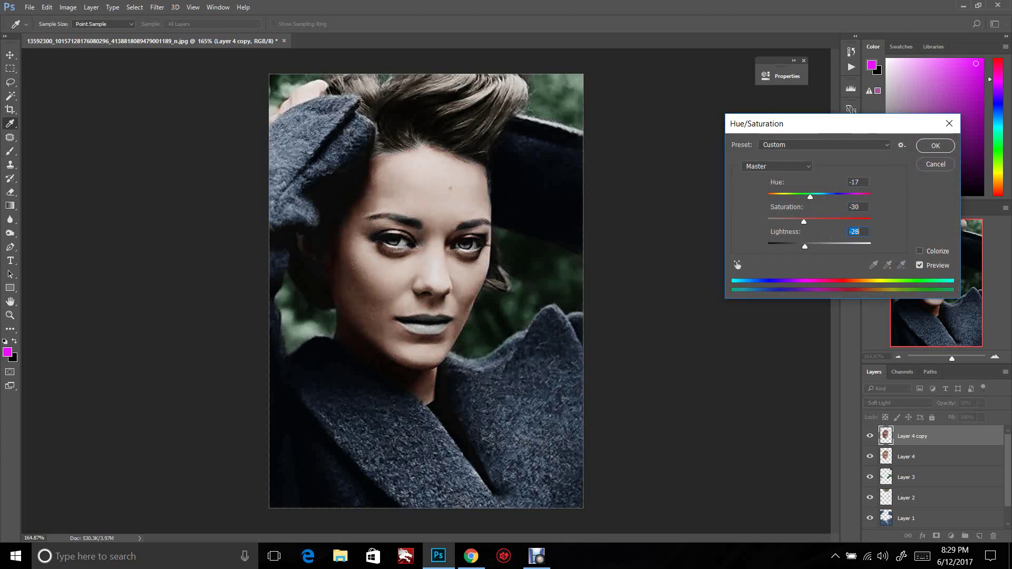
key(Down)
key(Down)
key(Up)
key(Up)
key(Up)
key(Up)
key(Up)
key(Up)
key(Up)
key(Up)
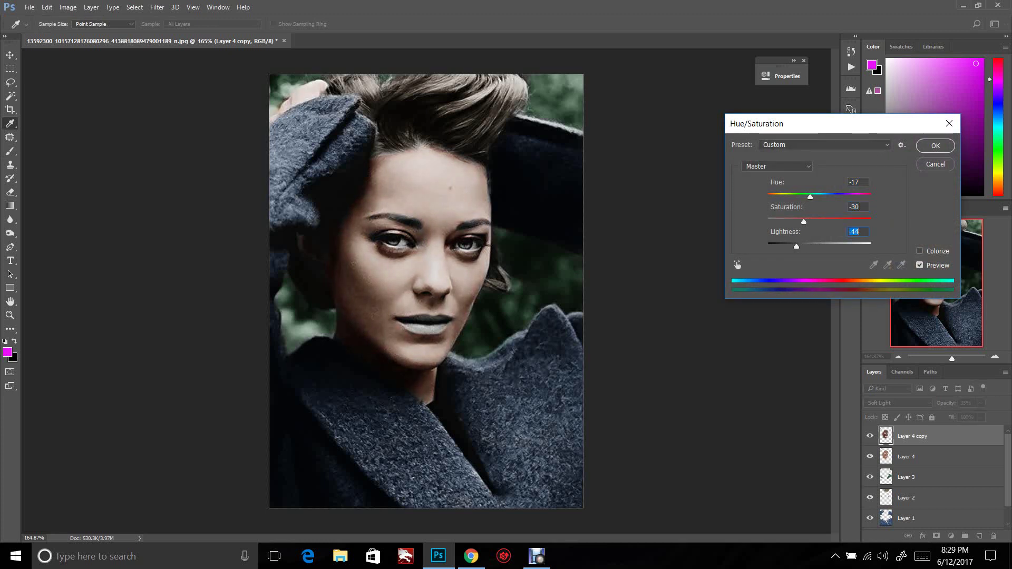
Reduce the duplicated skin layer's saturation to -44 and apply the Hue/Saturation adjustment
key(shift+Tab)
key(shift+Down)
key(Down)
key(Down)
key(Down)
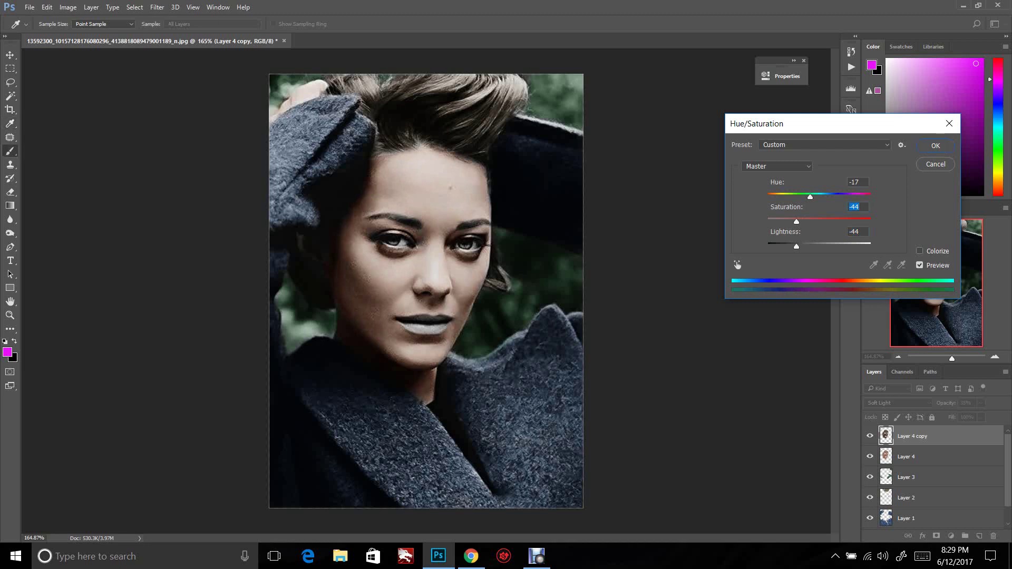
key(Return)
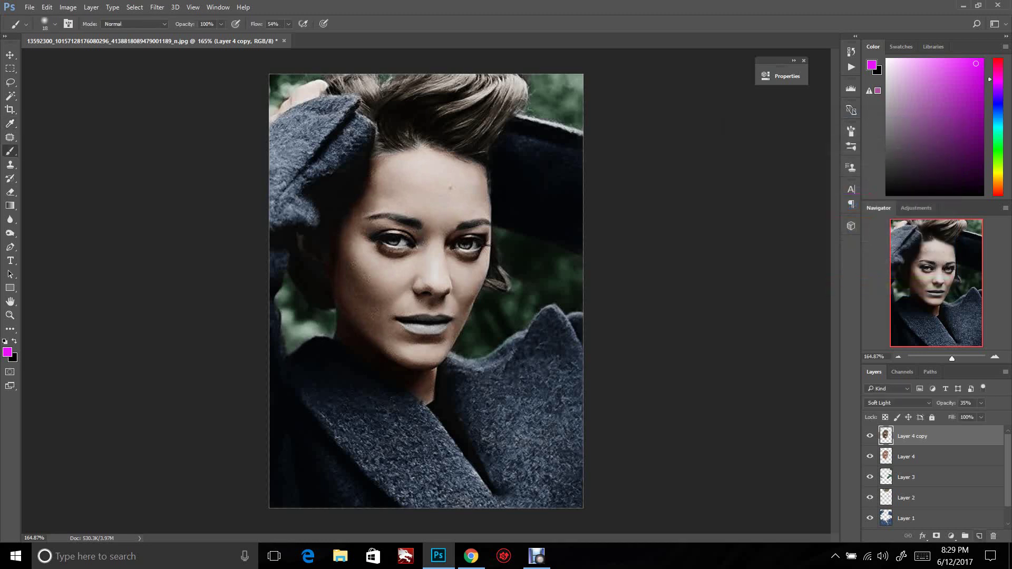
Add a layer above Layer 4 copy and start painting the upper lip magenta with a 14 px brush
click(979, 536)
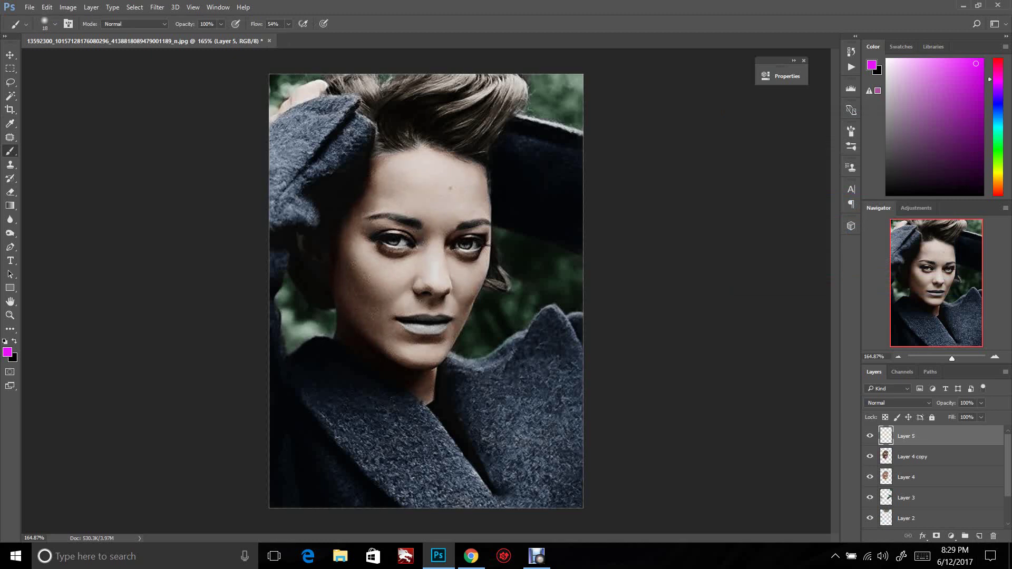
scroll(426, 291, up, 3)
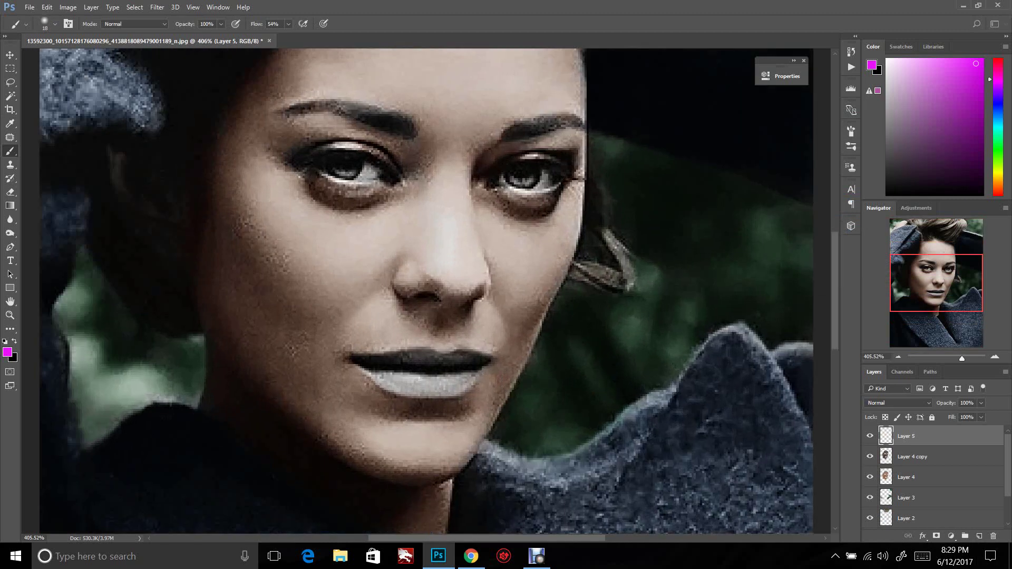
right_click(528, 328)
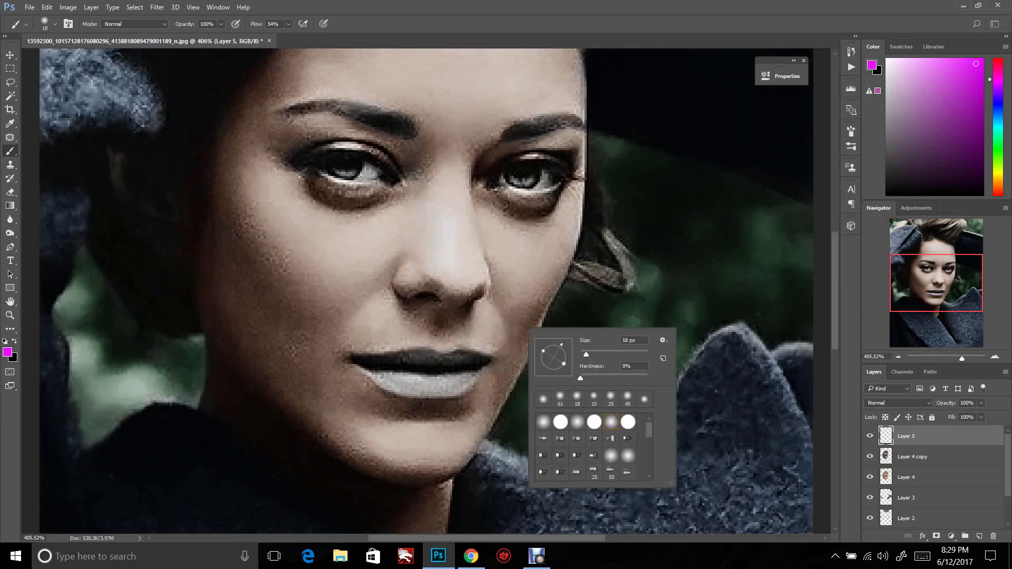
drag(586, 354, 584, 355)
drag(469, 359, 458, 362)
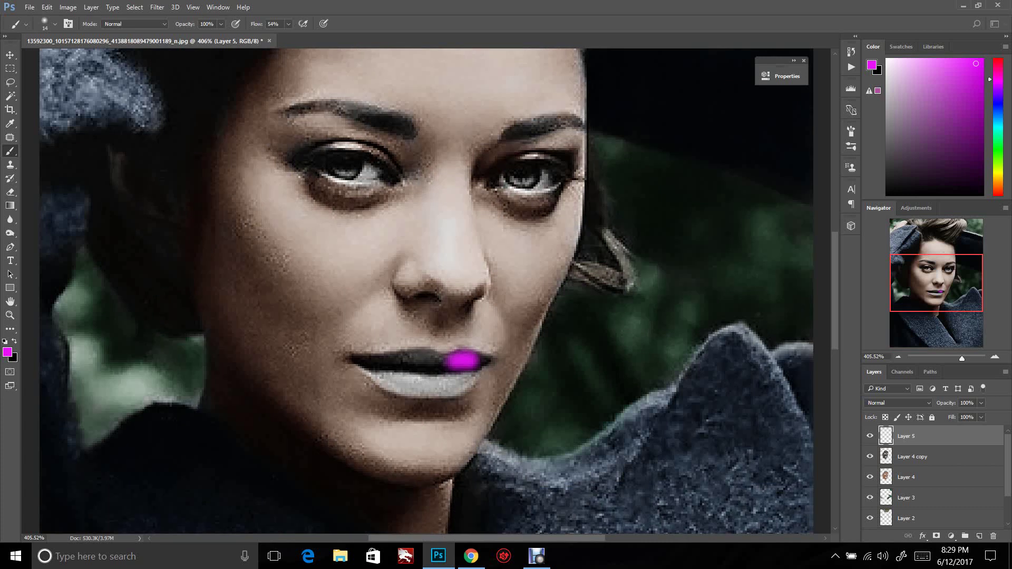
Set the lip layer's blending mode to Soft Light and finish painting both lips magenta
click(896, 403)
click(875, 299)
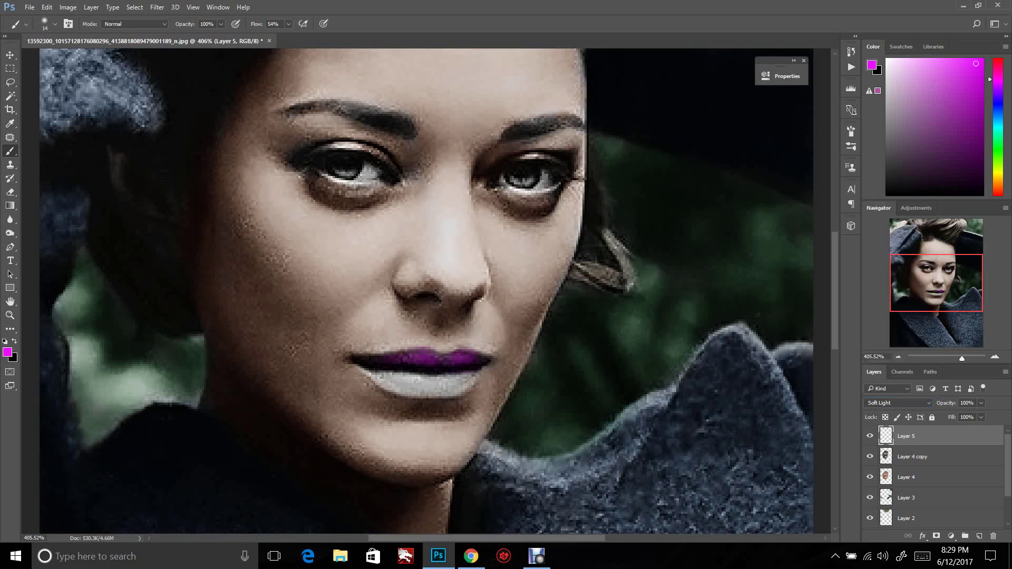
mouse_move(378, 375)
mouse_down()
mouse_move(431, 389)
mouse_move(464, 380)
mouse_up()
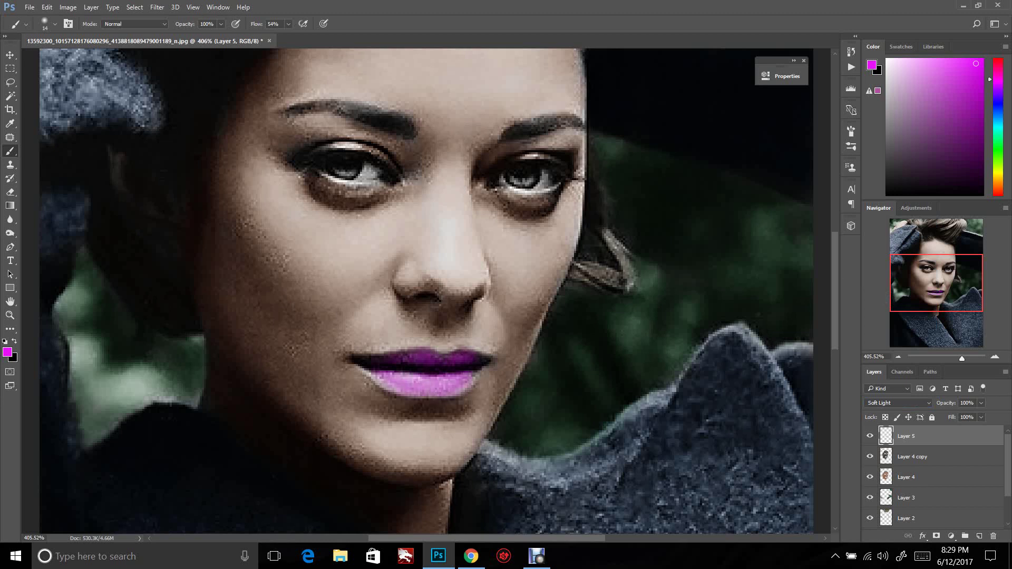
Colorize the lips on Layer 5 using Hue/Saturation with Hue 356 and Saturation 63
key(ctrl+u)
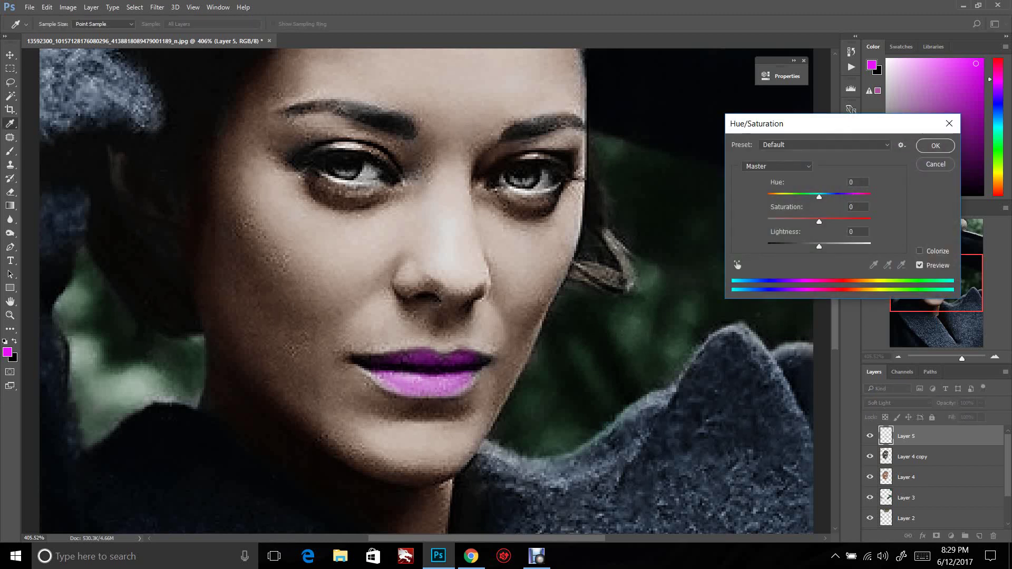
key(Up)
key(Up)
click(919, 251)
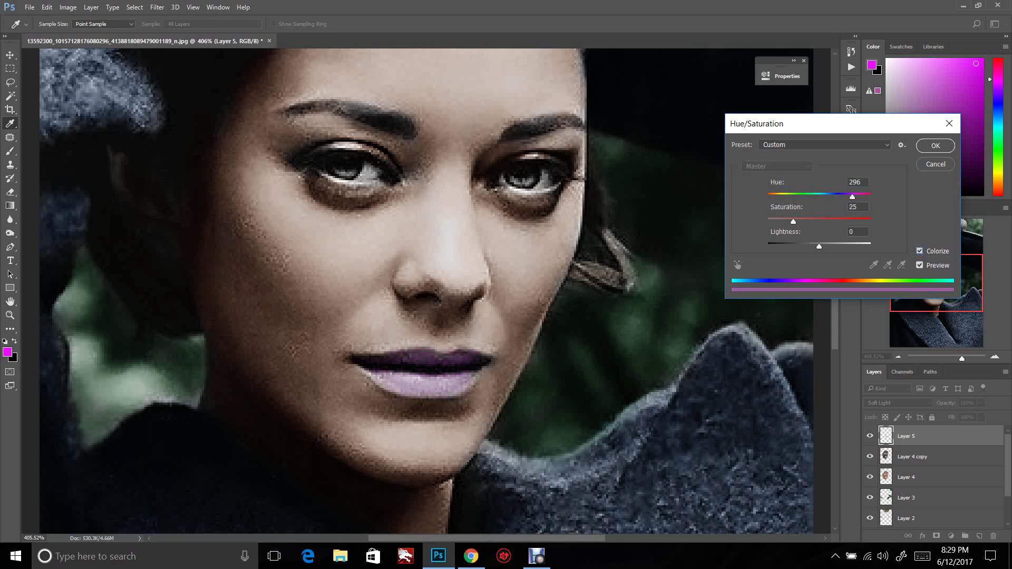
drag(852, 196, 869, 196)
drag(793, 222, 833, 222)
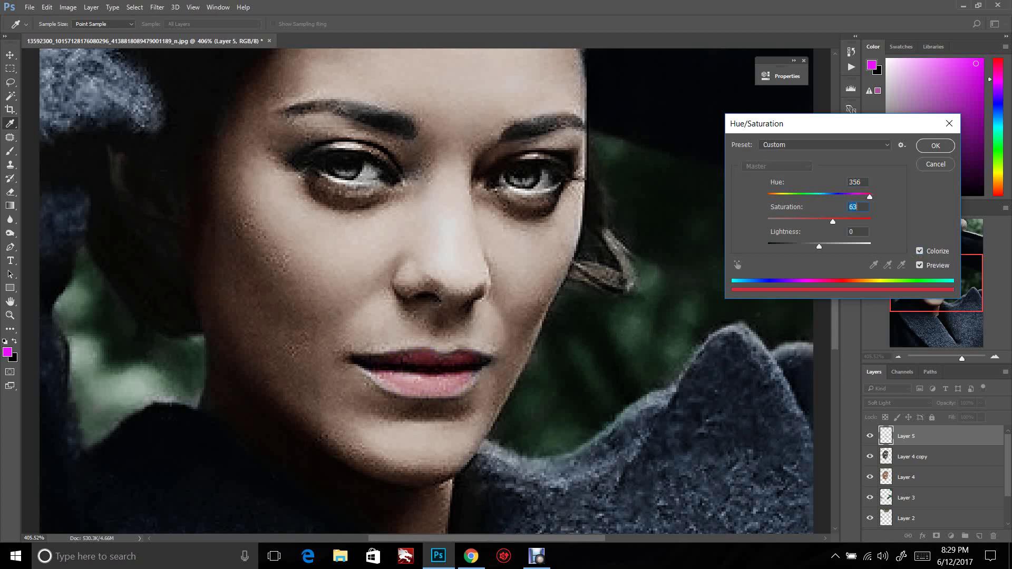
Set the lips' saturation to 65 and lightness to +32, apply the adjustment, and return to the Brush tool
key(Up)
key(Up)
key(Tab)
key(Up)
key(Up)
key(Up)
key(Up)
key(Up)
key(Up)
key(Up)
key(Up)
key(Up)
key(Up)
key(Up)
key(Up)
key(Up)
key(Up)
key(Up)
key(Up)
key(Up)
key(Up)
key(Up)
key(Up)
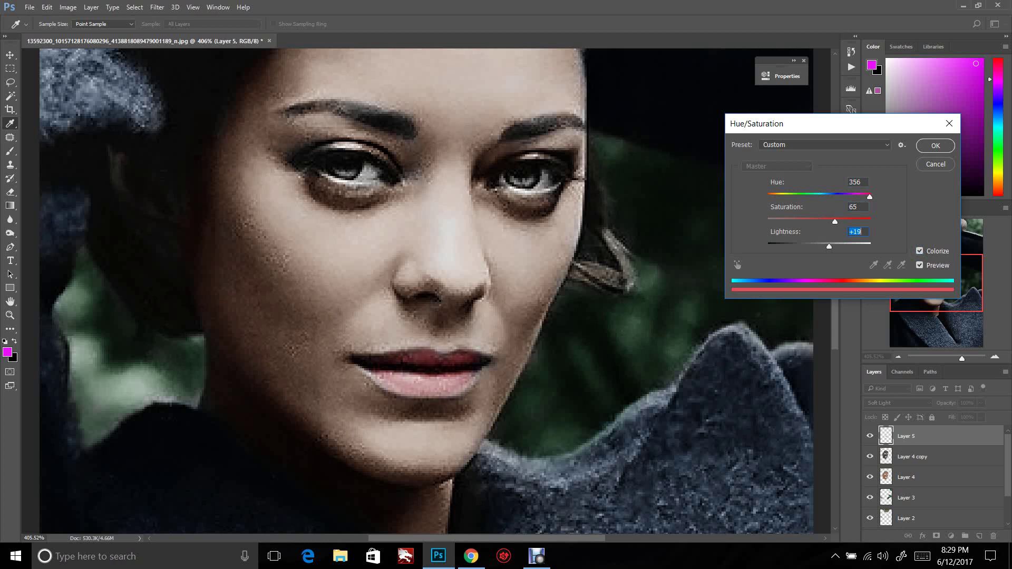
key(Return)
key(b)
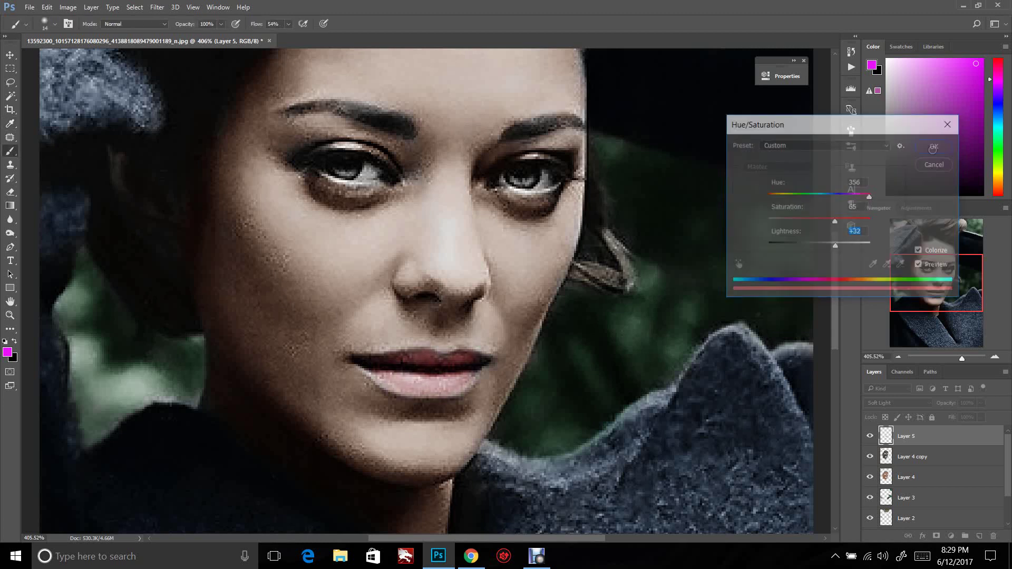
Create a new layer above Layer 5 with its blending mode set to Soft Light
key(ctrl+shift+n)
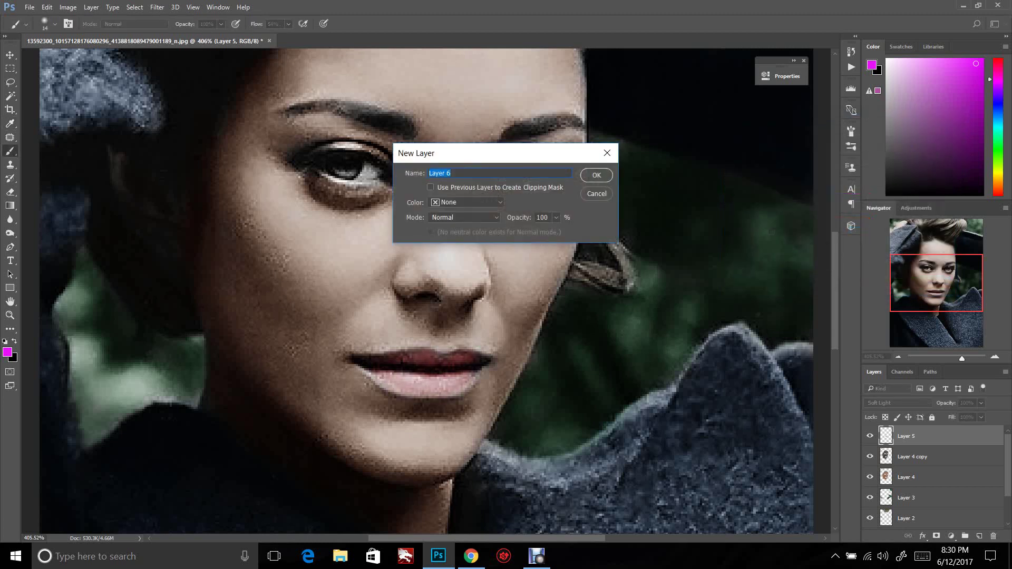
click(464, 218)
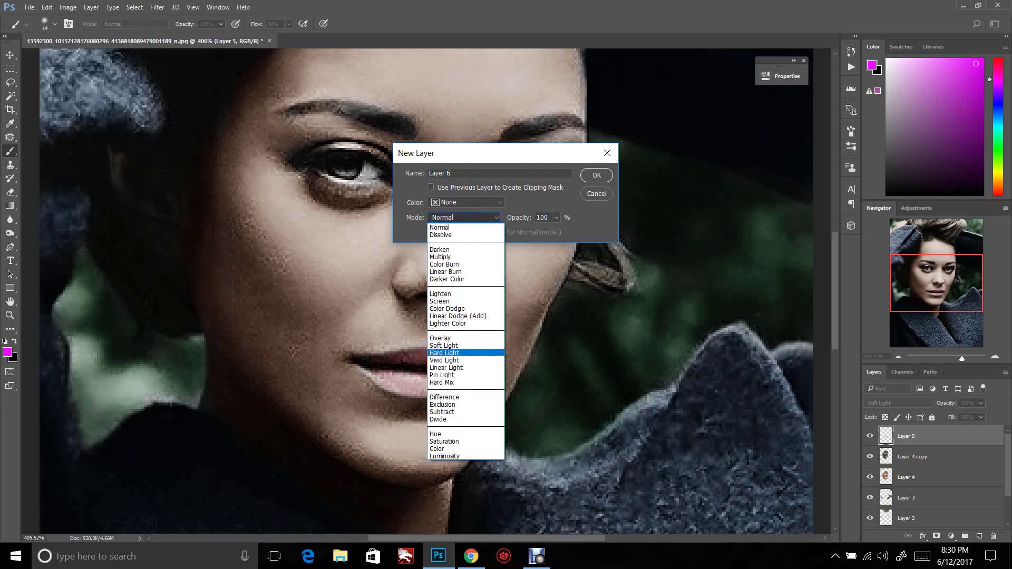
click(456, 345)
click(596, 176)
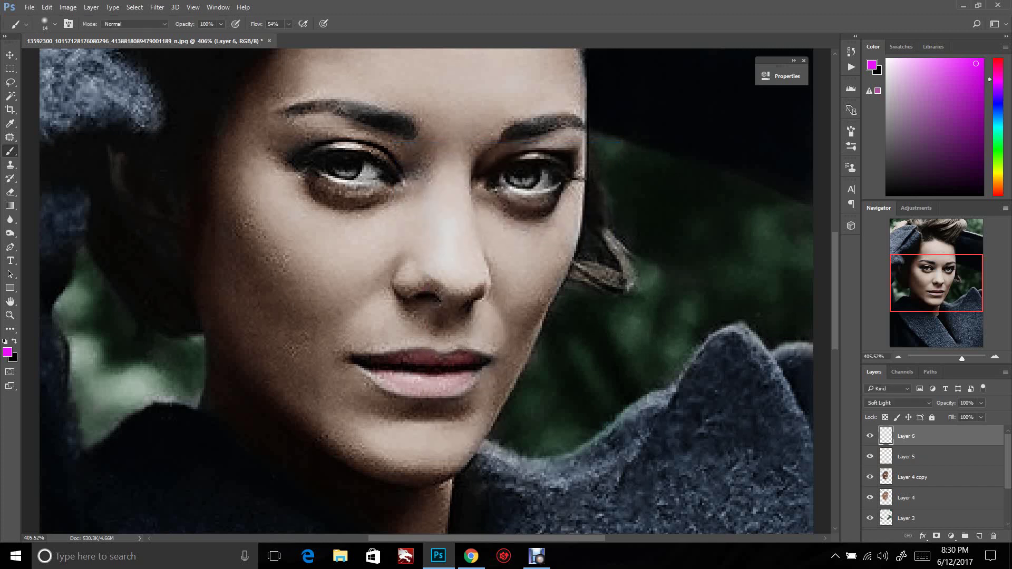
Try blue and green foreground colours for the brush, and settle on a pinkish magenta
click(997, 107)
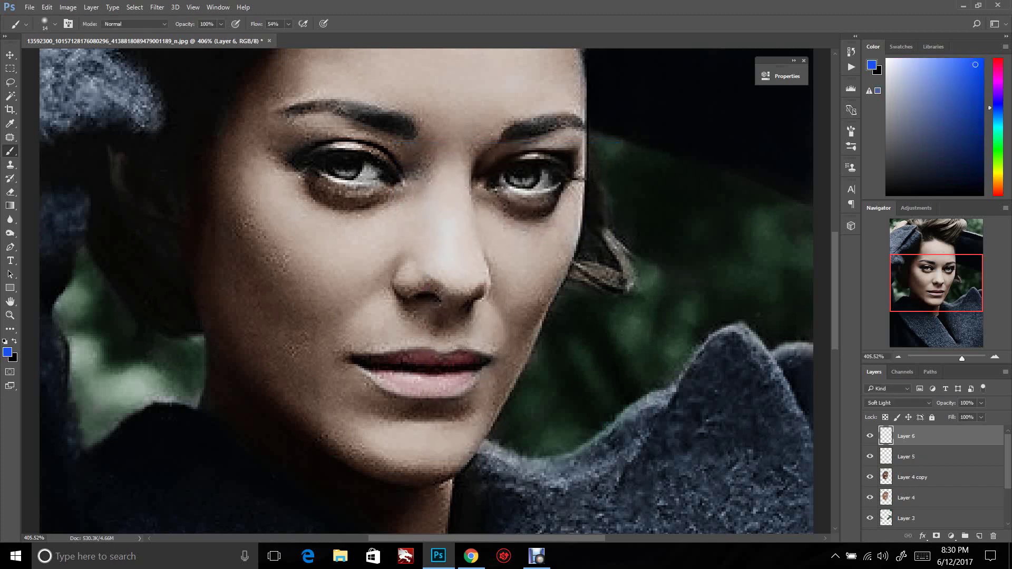
click(998, 149)
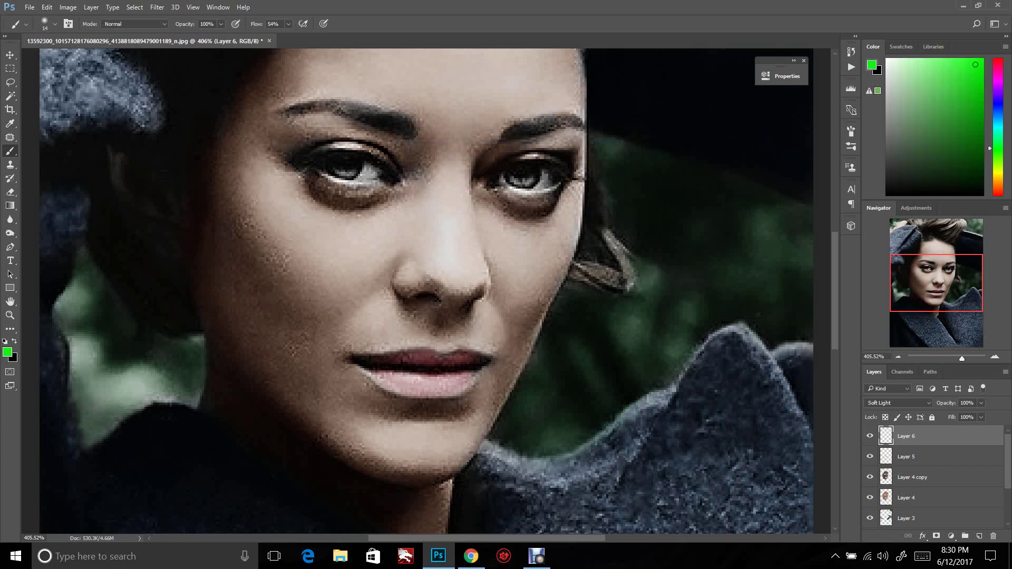
click(997, 156)
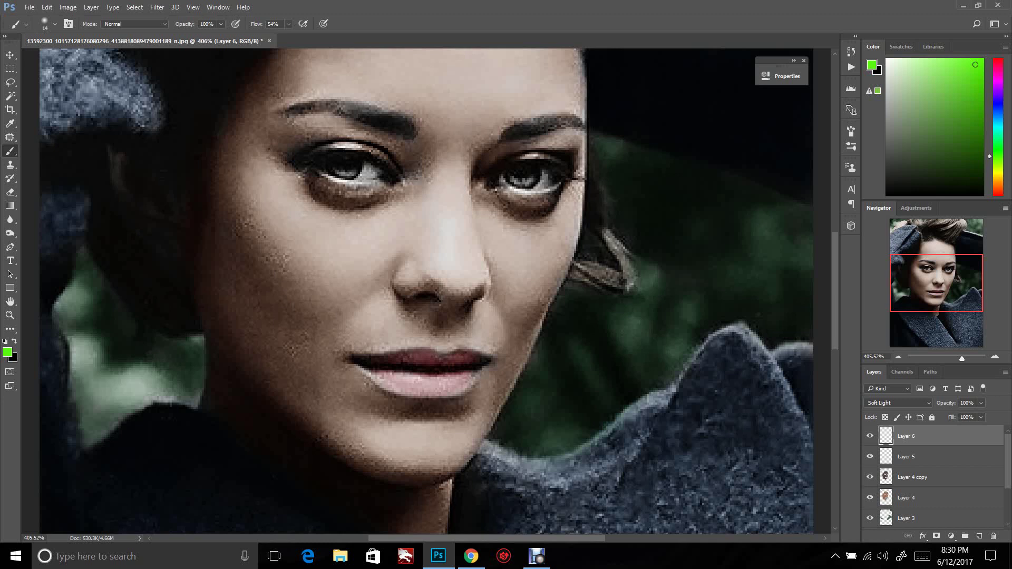
click(997, 75)
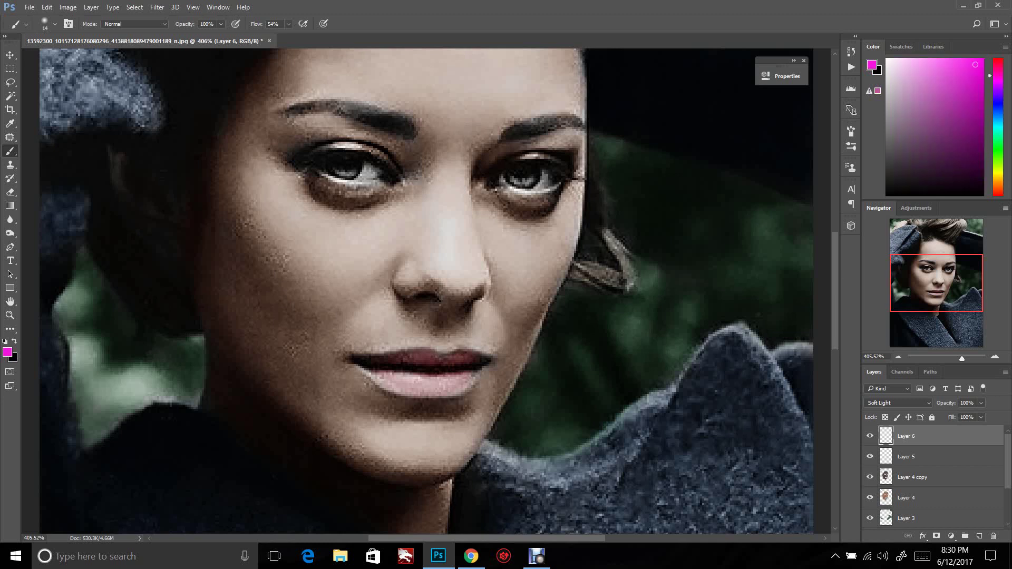
Set the brush size to 12 px and paint both irises magenta on Layer 6
right_click(423, 203)
drag(479, 231, 479, 231)
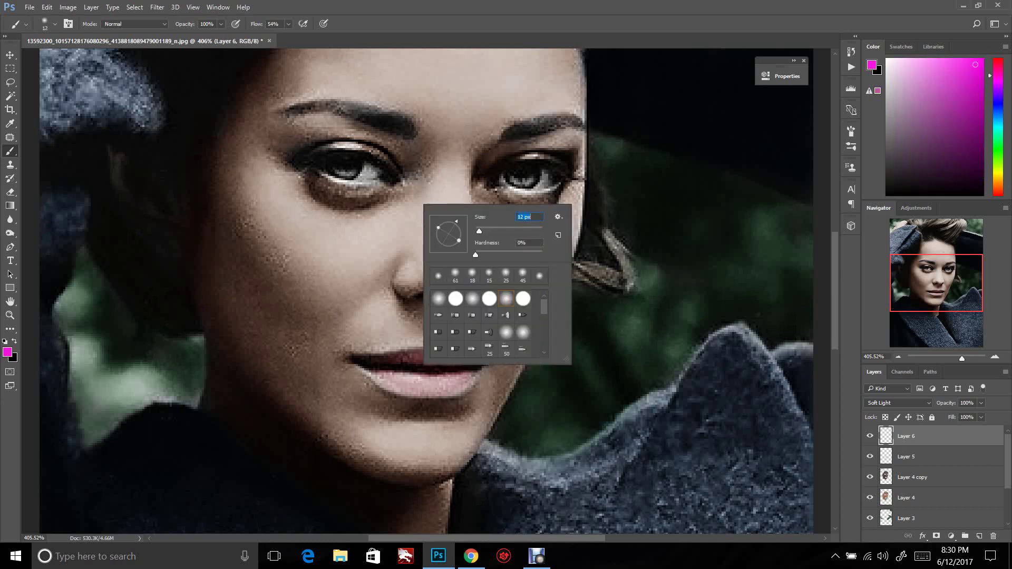
click(345, 169)
drag(343, 168, 351, 171)
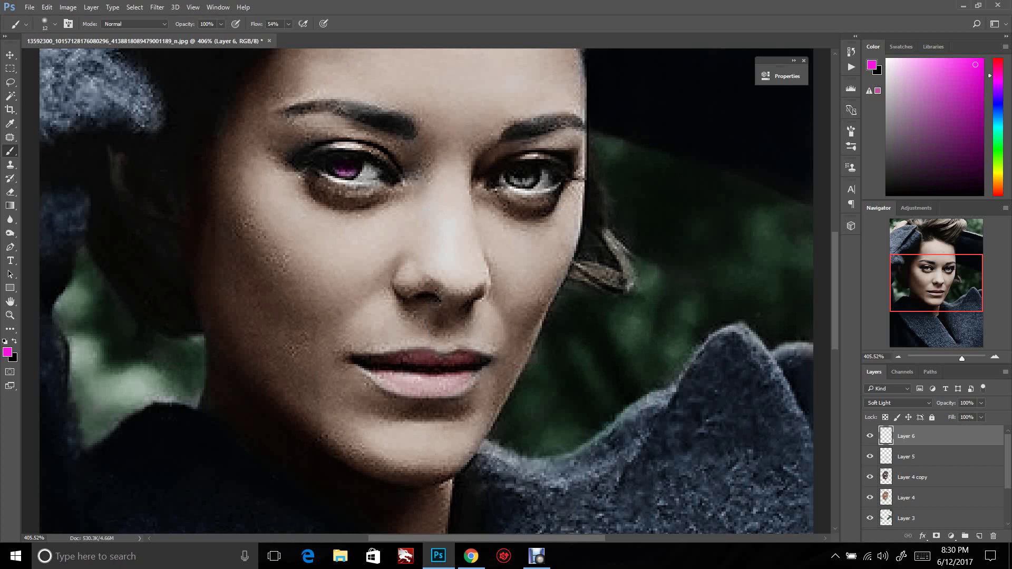
drag(512, 177, 527, 181)
Recolour the irises green using Hue/Saturation with Hue +157, Saturation -43 and Lightness -44, and return to the Brush tool
key(ctrl+u)
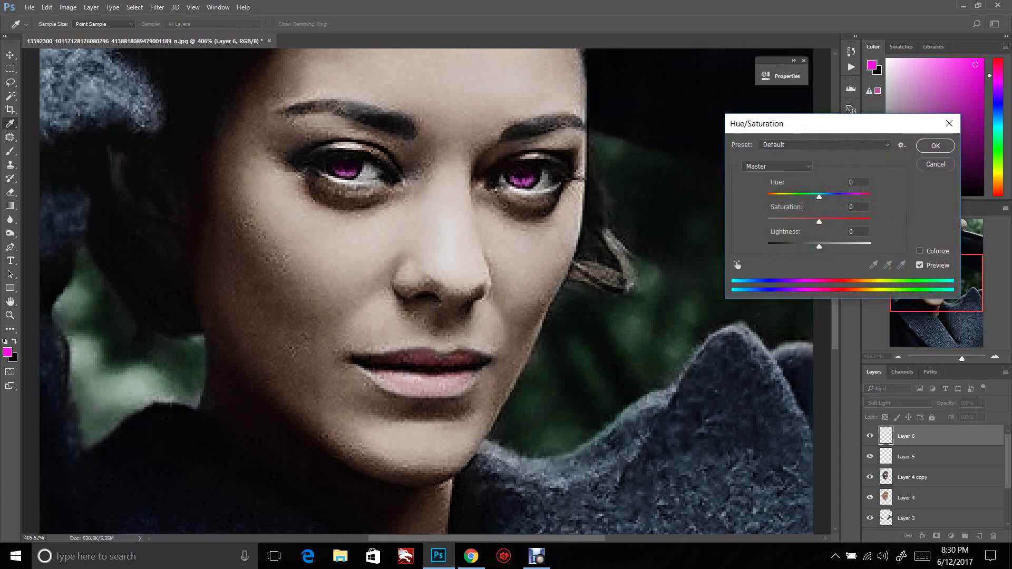
drag(819, 222, 866, 197)
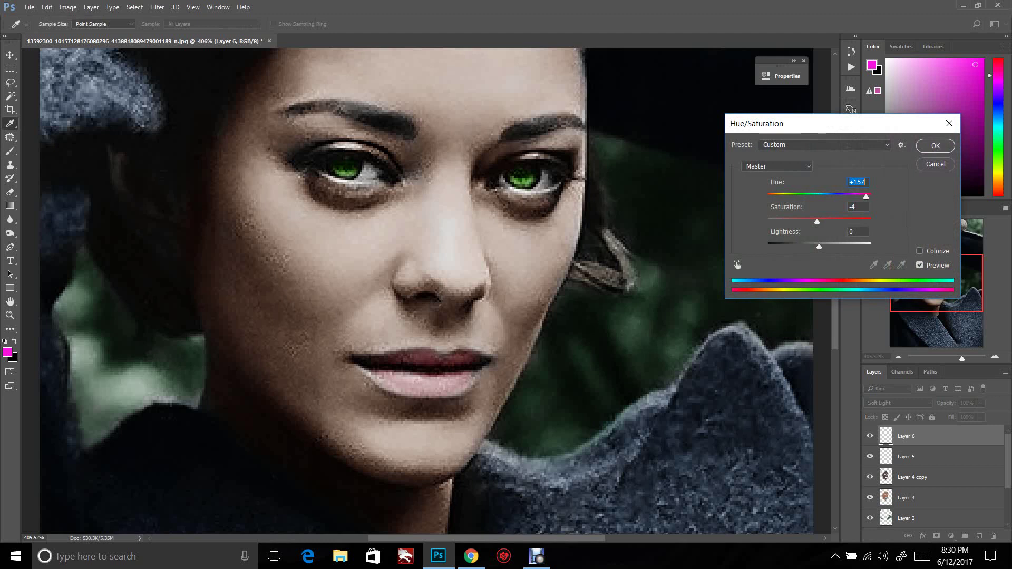
drag(816, 221, 796, 246)
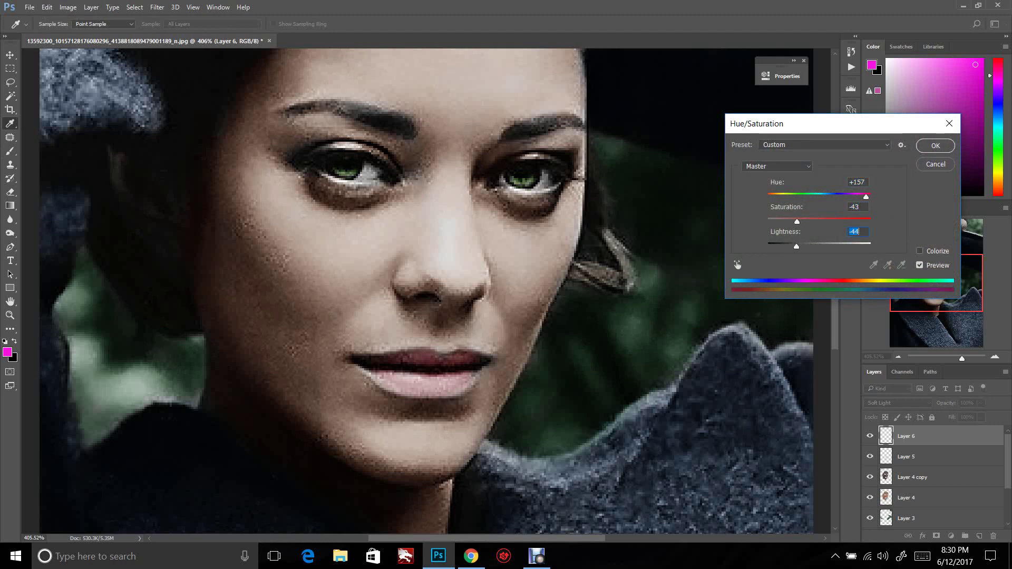
click(935, 145)
key(b)
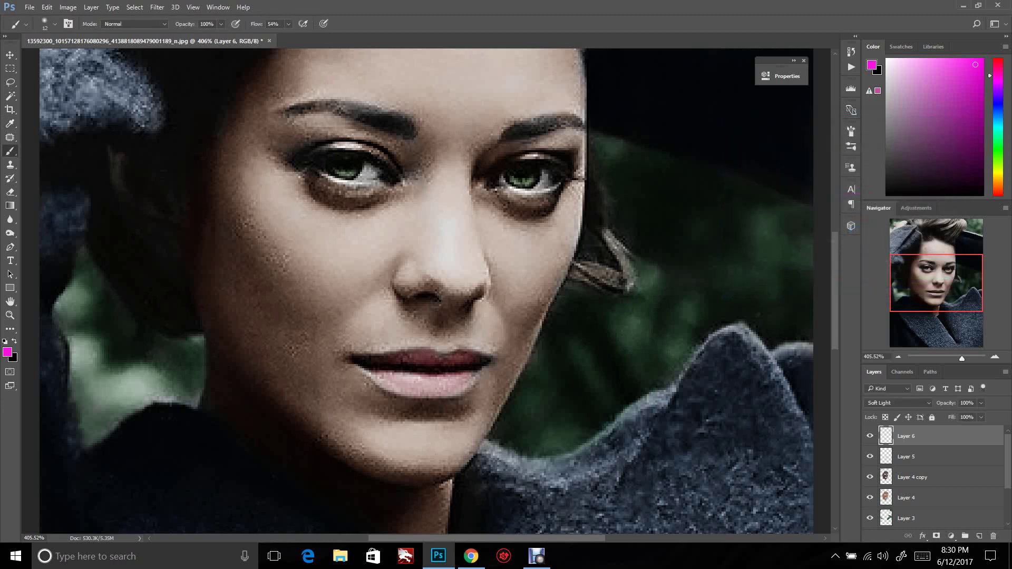
Create a new Soft Light layer and paint both eyebrows magenta with the brush flow at 36%
click(288, 23)
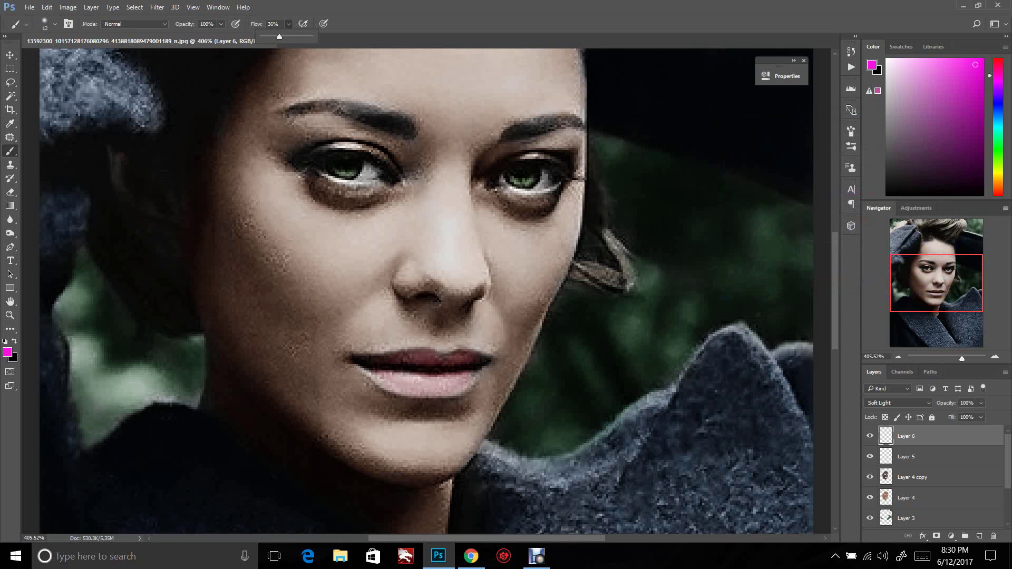
key(ctrl+shift+n)
click(464, 218)
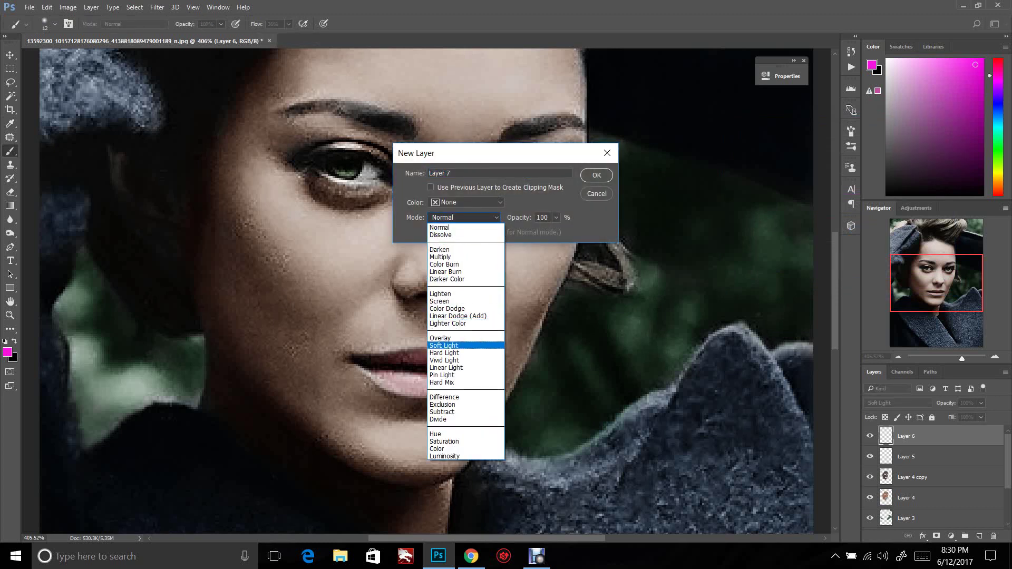
click(444, 345)
click(591, 175)
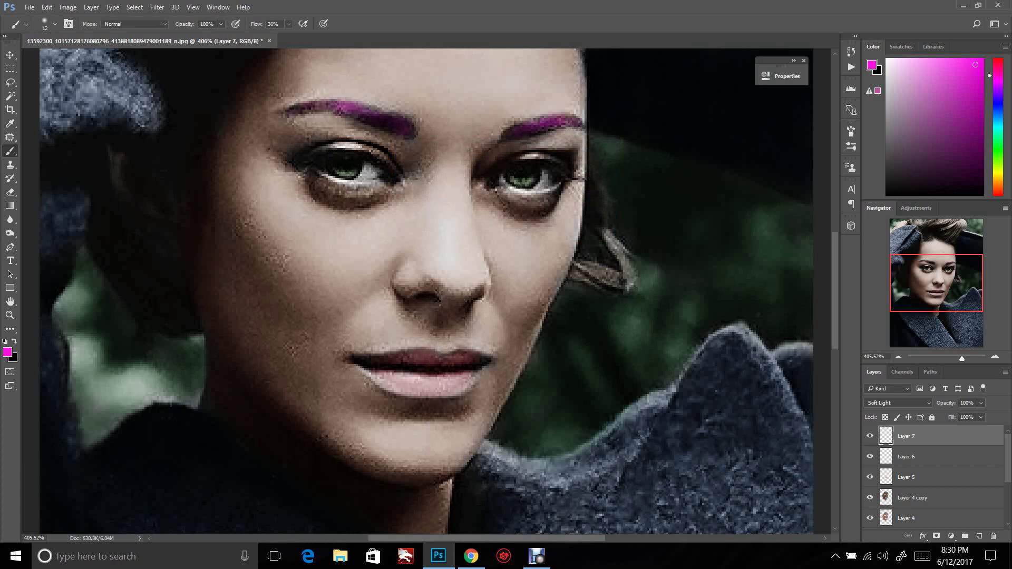
Colorize the eyebrows brown using Hue/Saturation with Hue 15 and Saturation 25, slightly lower their lightness, and apply the adjustment
key(ctrl+u)
click(920, 251)
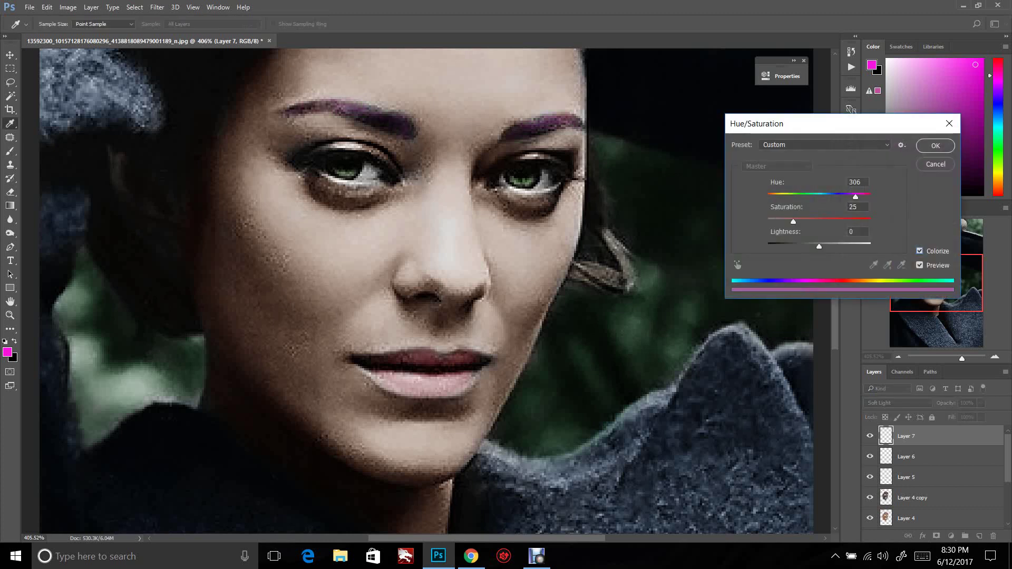
drag(771, 197, 771, 196)
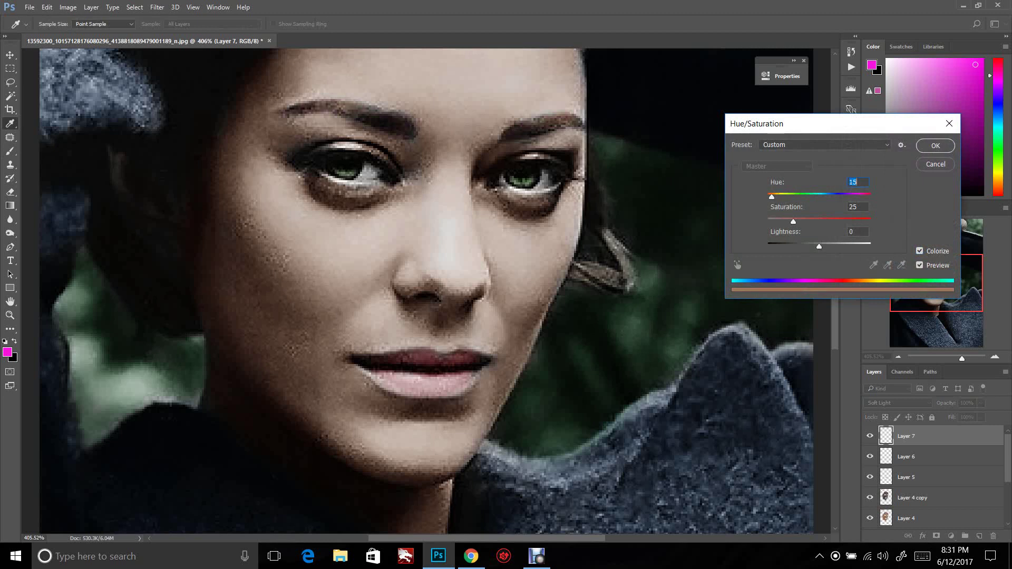
drag(819, 246, 807, 246)
key(Return)
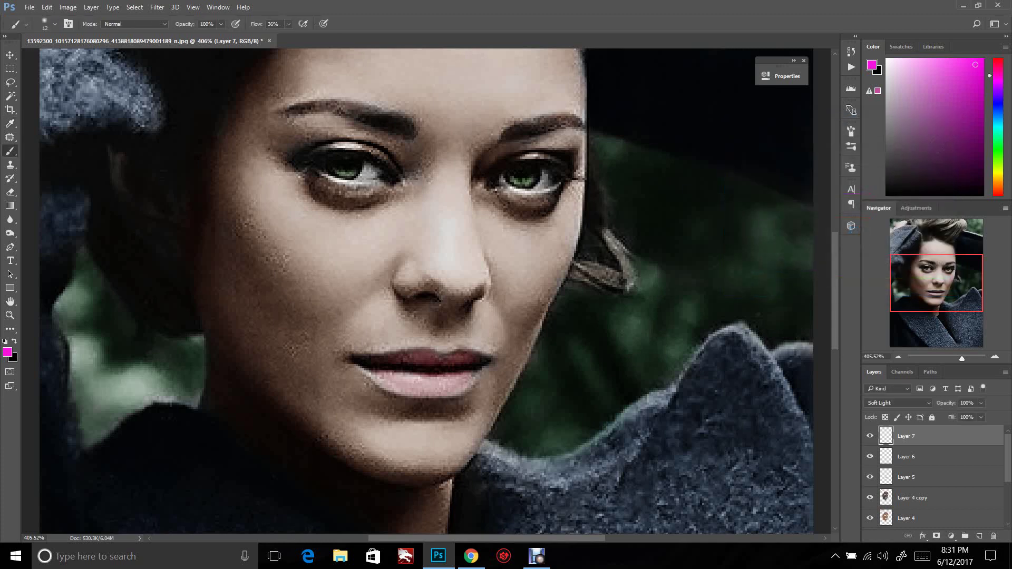
Add a new layer above the eyebrow layer and set the brush to 51 px with 100% flow
drag(961, 358, 954, 358)
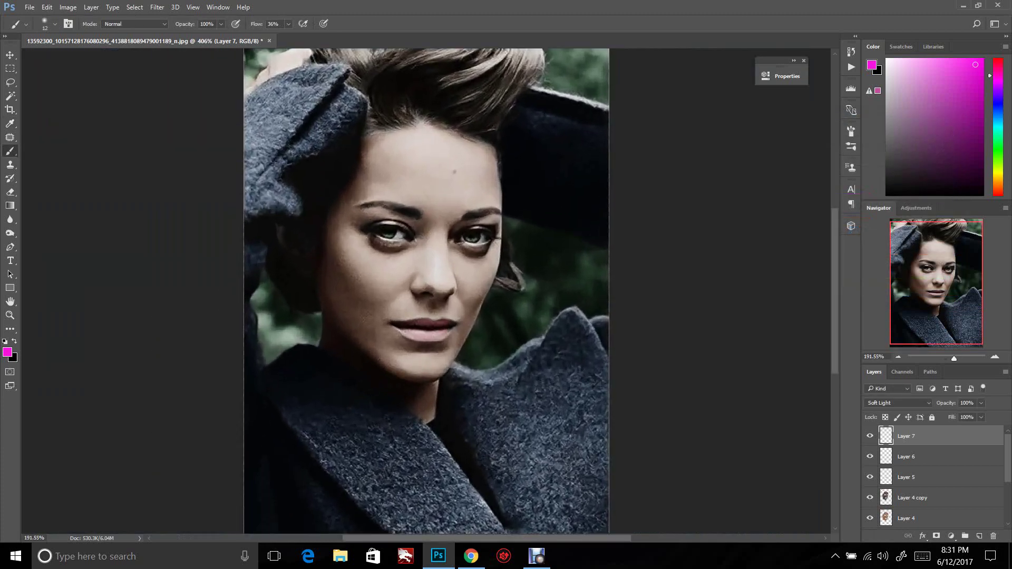
scroll(427, 290, up, 1)
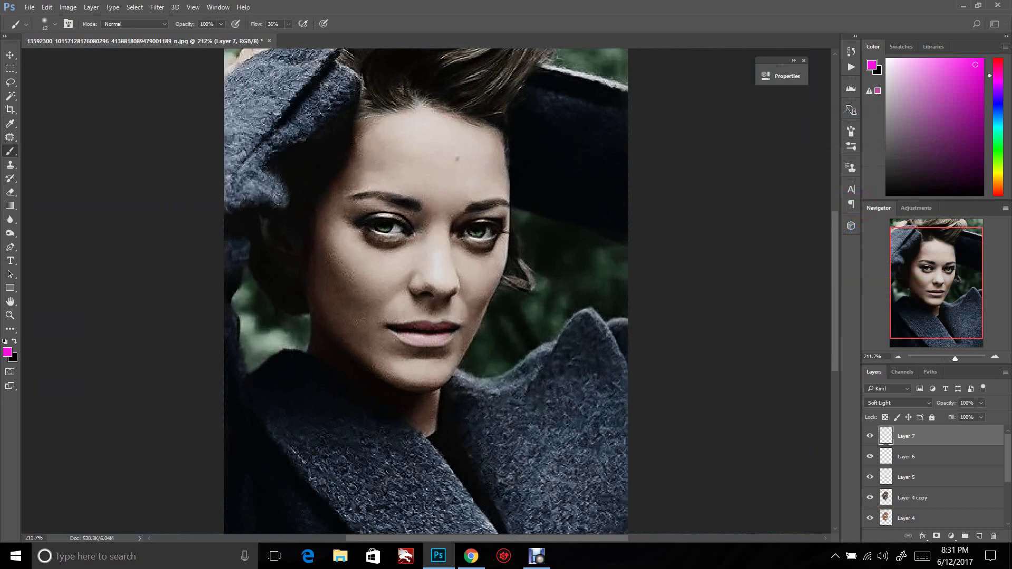
key(ctrl+shift+alt+n)
right_click(397, 264)
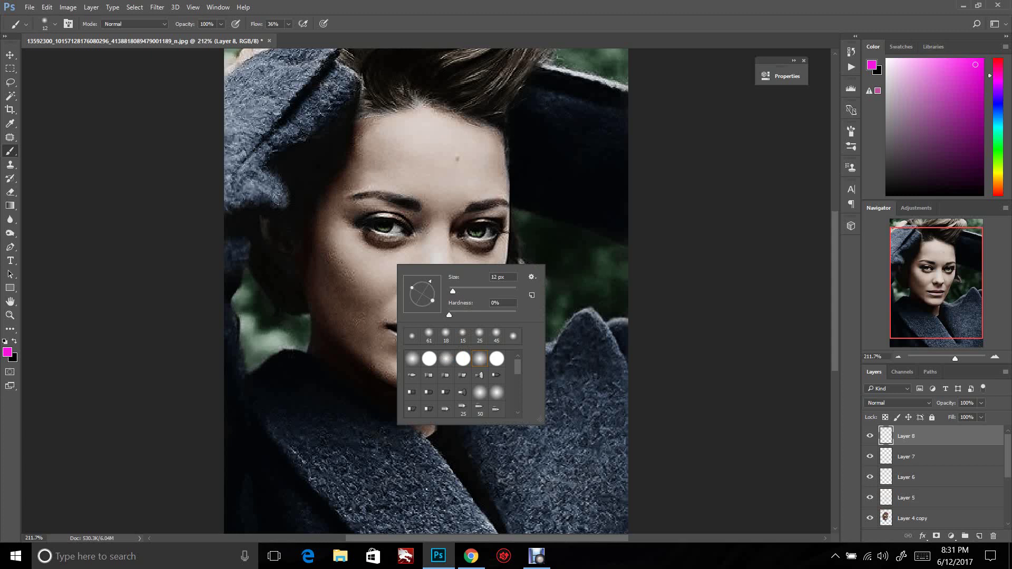
drag(452, 291, 466, 291)
key(Return)
click(288, 24)
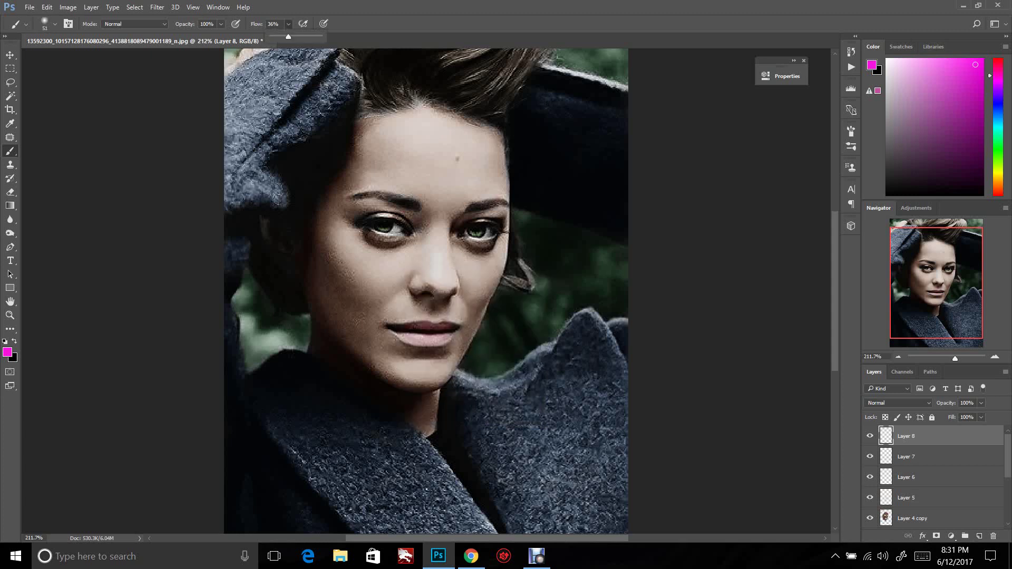
drag(287, 37, 319, 36)
key(Escape)
Set Layer 8's blending mode to Soft Light and paint magenta blush on both cheeks
click(897, 403)
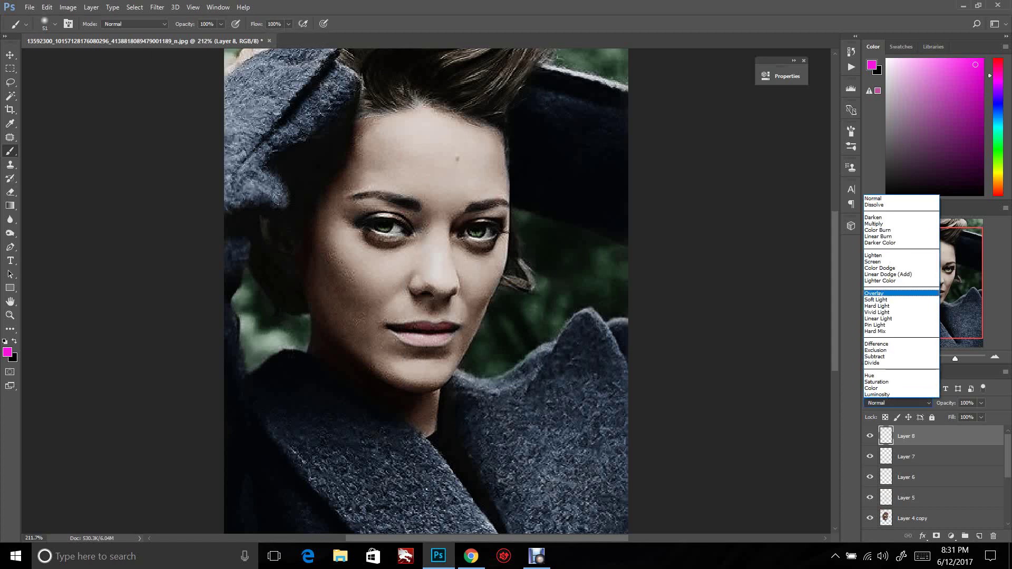
click(898, 301)
drag(358, 269, 341, 245)
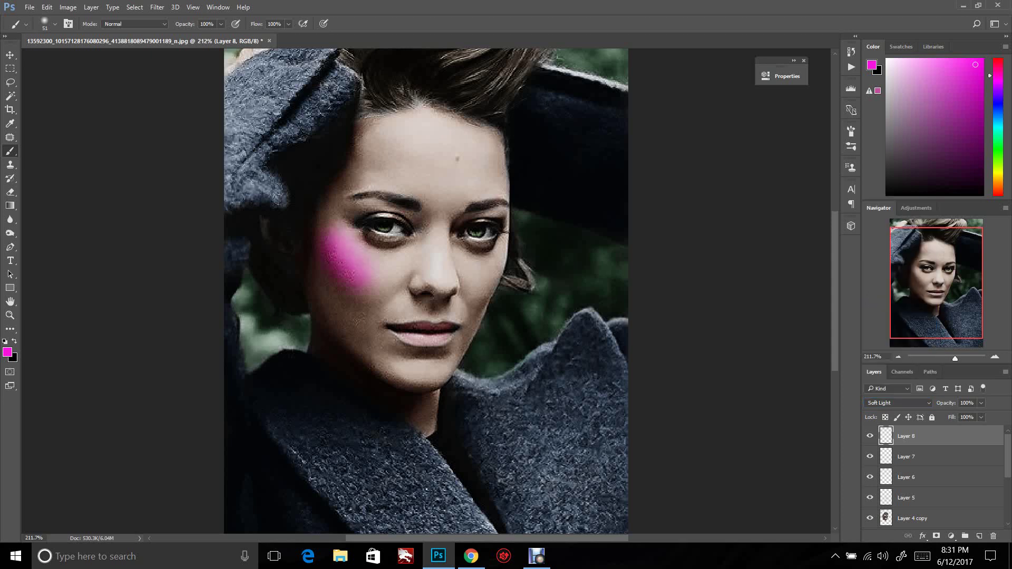
drag(485, 283, 495, 270)
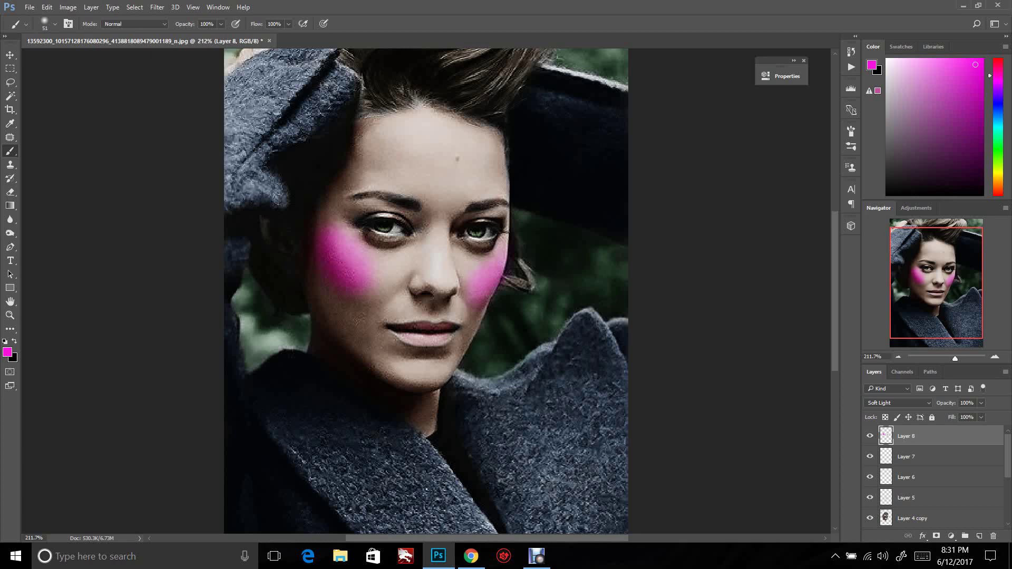
Lower the blush layer's opacity to 29% and shift its hue to +17 with Hue/Saturation
click(981, 403)
drag(980, 416, 946, 415)
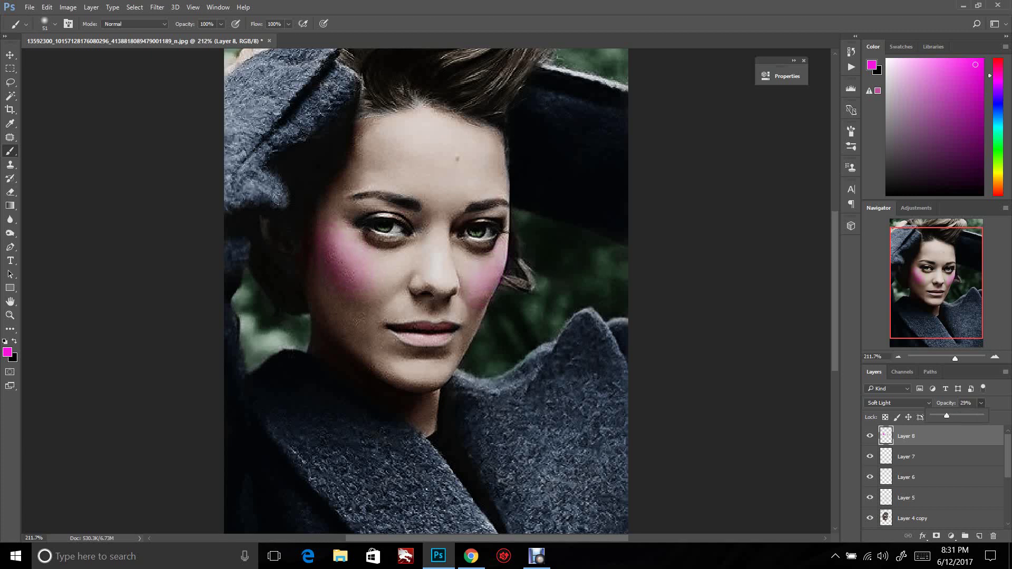
key(ctrl+u)
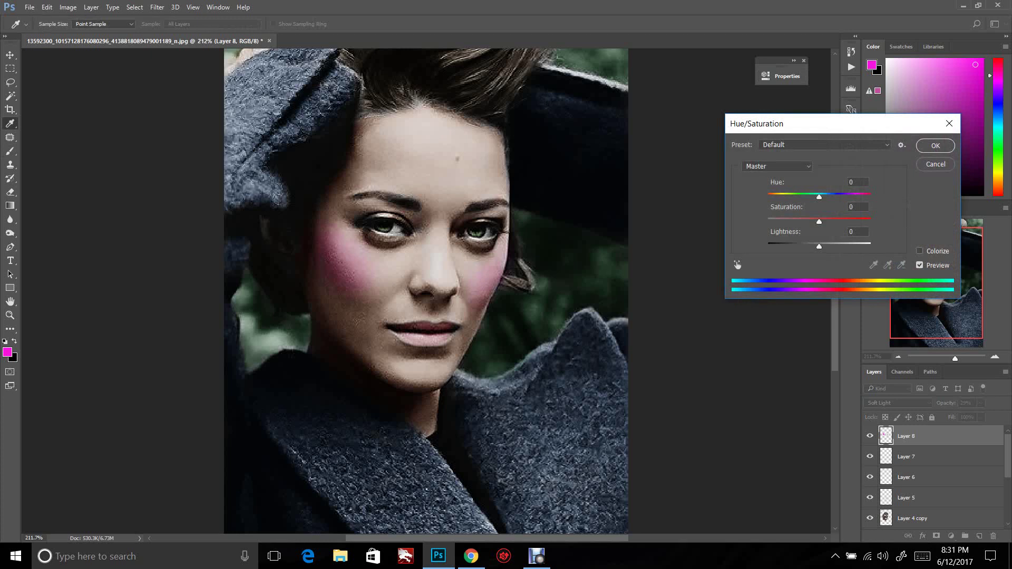
drag(819, 196, 827, 197)
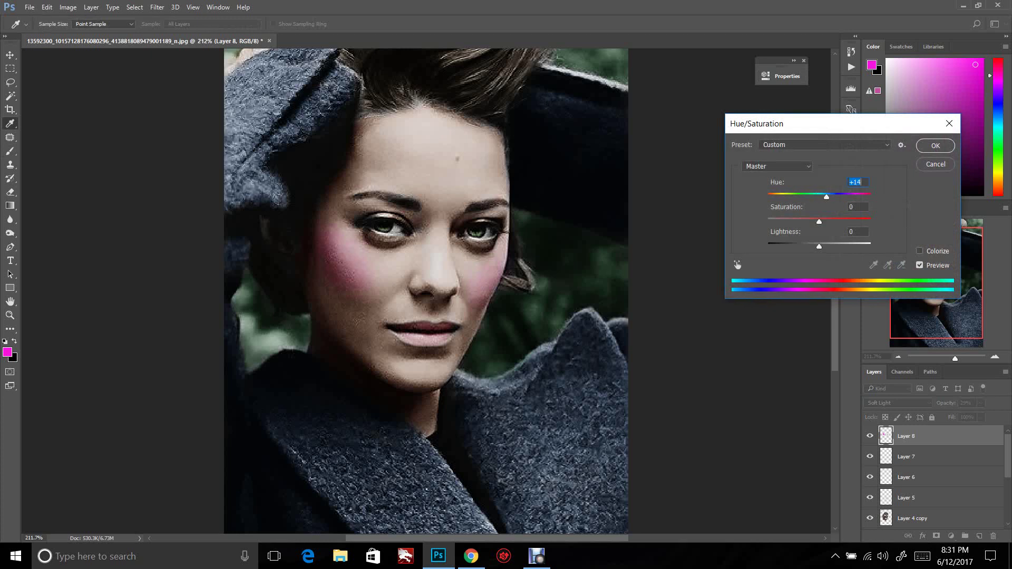
key(Up)
key(Up)
key(Up)
Set the blush's saturation to -46 and lightness to +19, apply the adjustment, and return to the Brush tool
key(Tab)
key(Down)
key(Down)
key(Down)
key(Down)
key(Down)
key(Down)
key(Down)
key(Down)
key(Down)
key(Down)
key(Down)
key(Down)
key(Down)
key(Down)
key(Down)
key(Down)
key(Down)
key(Down)
key(Down)
key(Down)
key(Down)
key(Down)
key(Down)
key(Down)
key(Down)
key(Down)
key(Down)
key(Down)
key(Down)
key(Down)
key(Down)
key(Down)
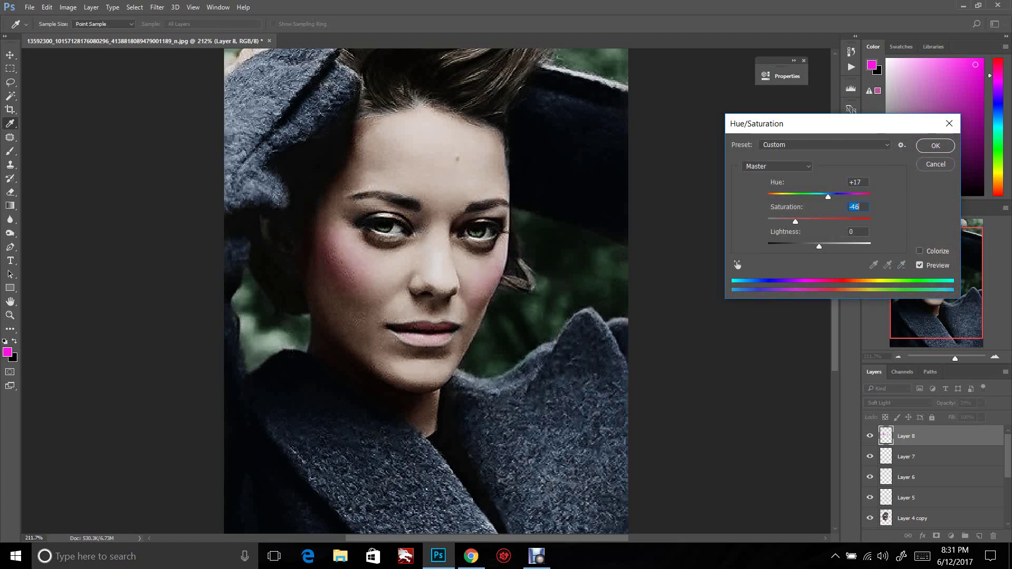
key(Up)
key(Up)
key(Up)
key(Up)
key(Up)
key(Up)
key(Up)
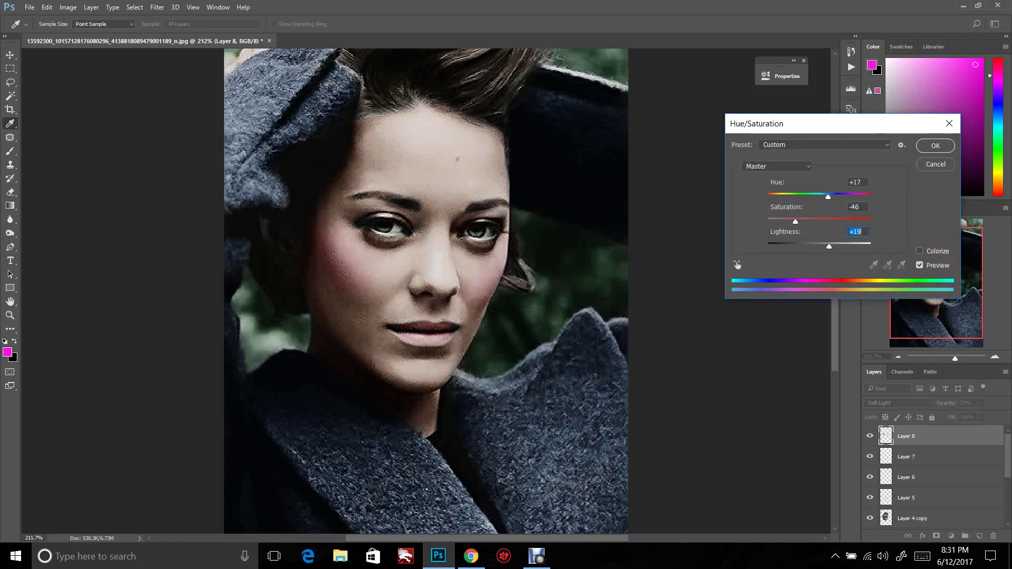
key(Return)
key(b)
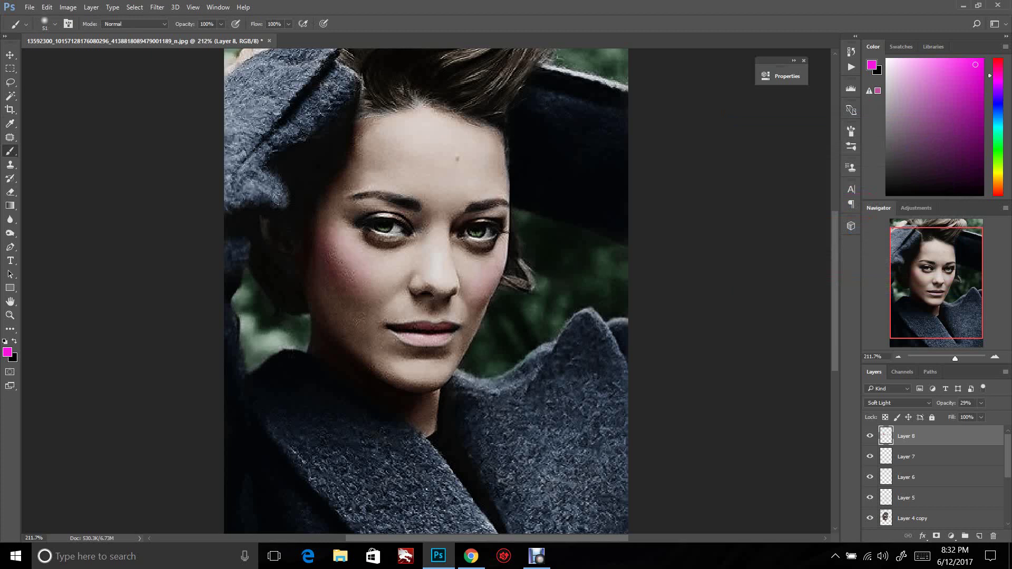
View the whole portrait at 100% and flatten all layers into a single background
key(ctrl+minus)
key(ctrl+minus)
key(ctrl+minus)
key(ctrl+plus)
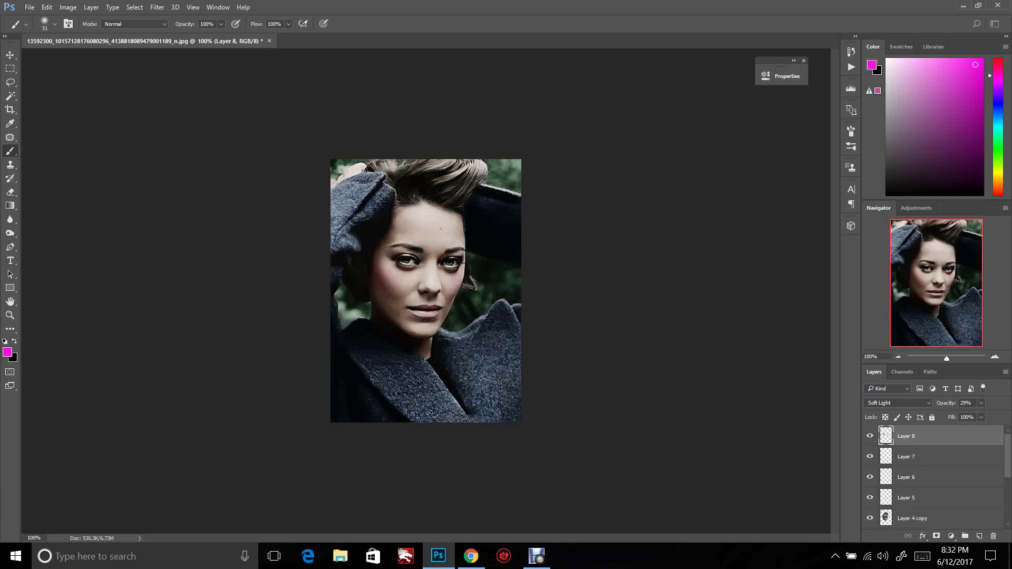
click(91, 8)
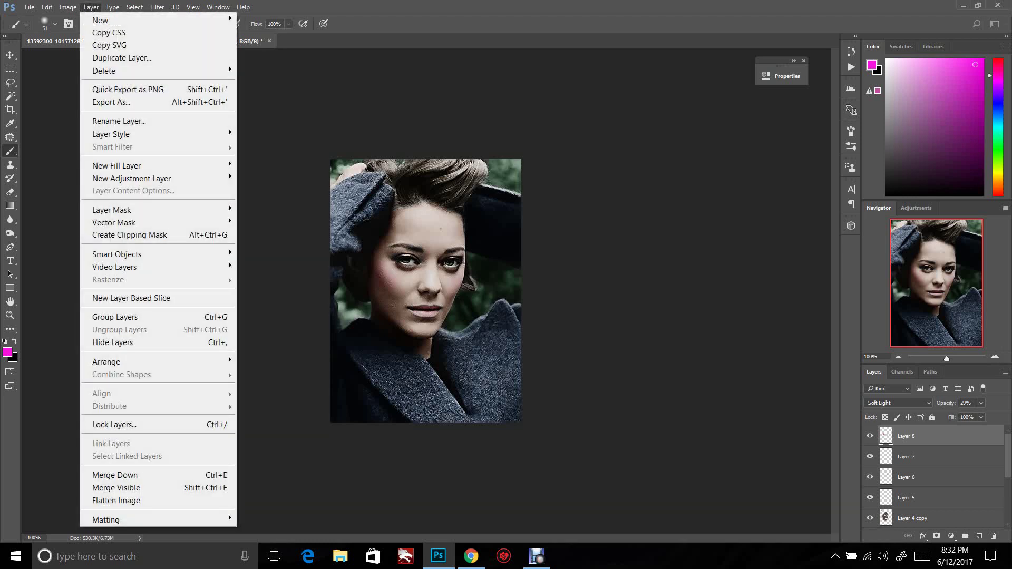
key(Return)
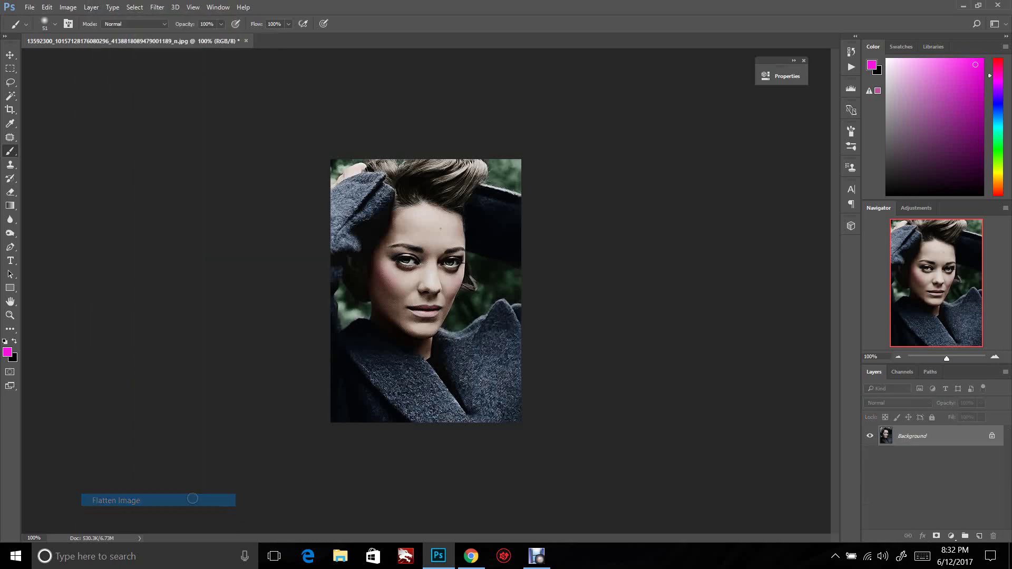
Save the portrait to the Desktop as a new JPEG with 2 appended to its file name, at quality 12 and Progressive format
key(alt+f)
key(Down)
key(Down)
key(Down)
key(Down)
key(Down)
key(Down)
key(Down)
key(Down)
key(Down)
key(Down)
key(Down)
key(Up)
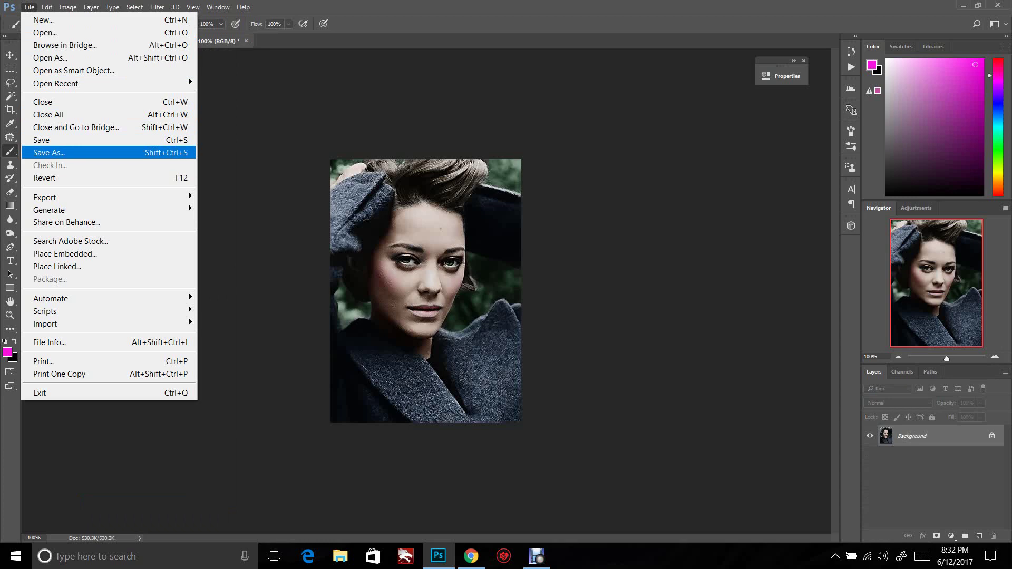
key(Return)
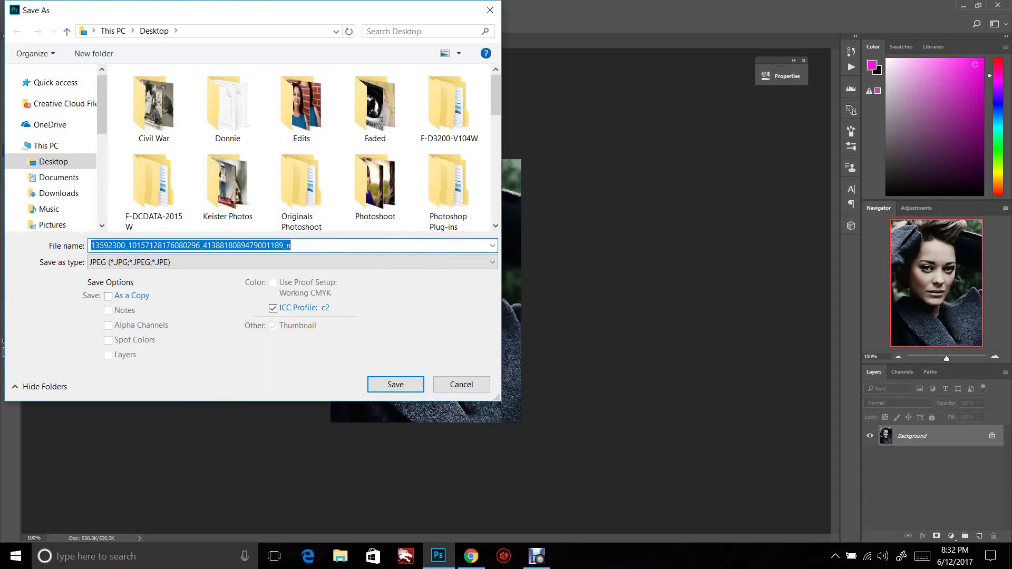
click(316, 246)
click(337, 248)
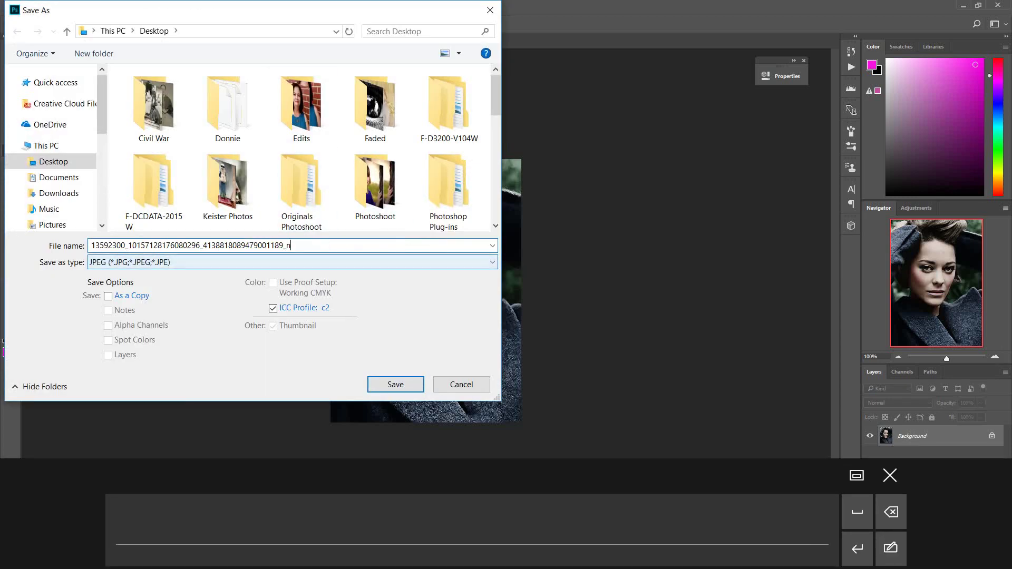
text(2)
click(395, 385)
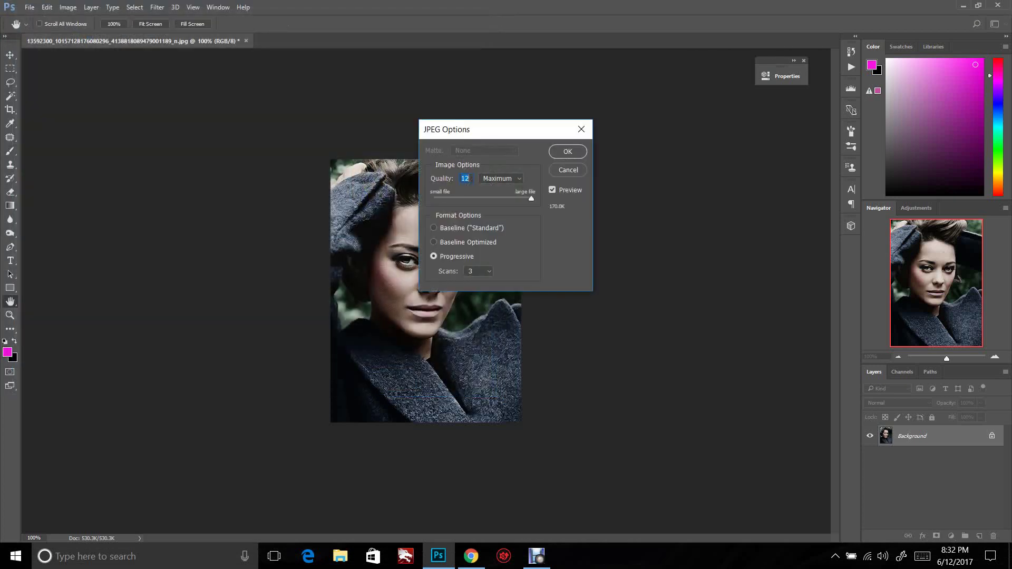
key(Return)
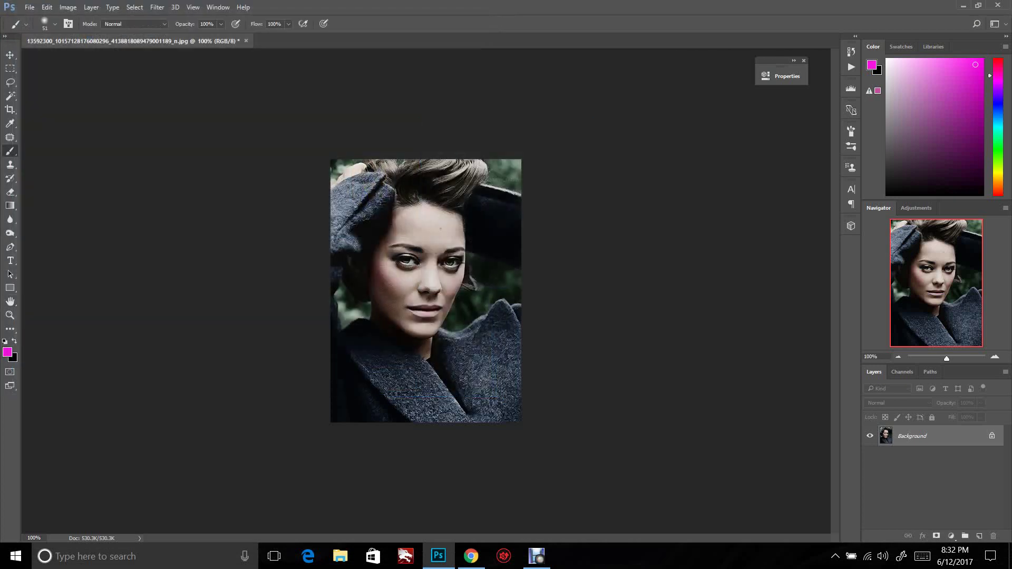